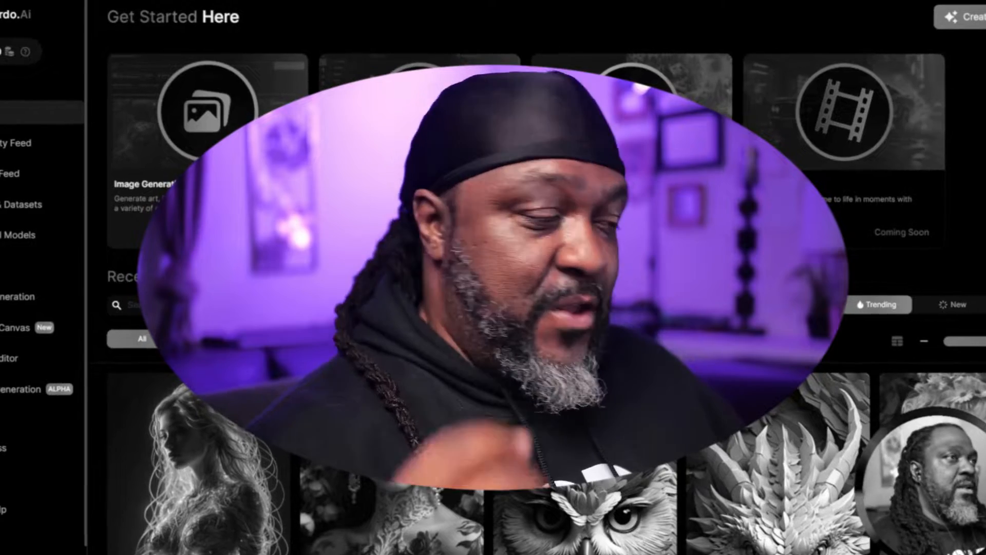
Step: Open the Leonardo.Ai website in the browser
type("leo")
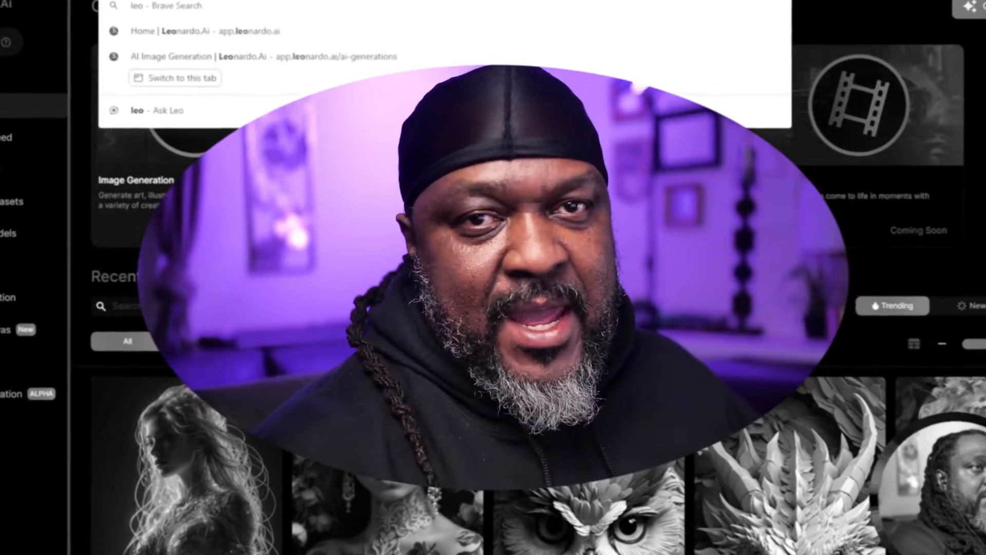
key("Return")
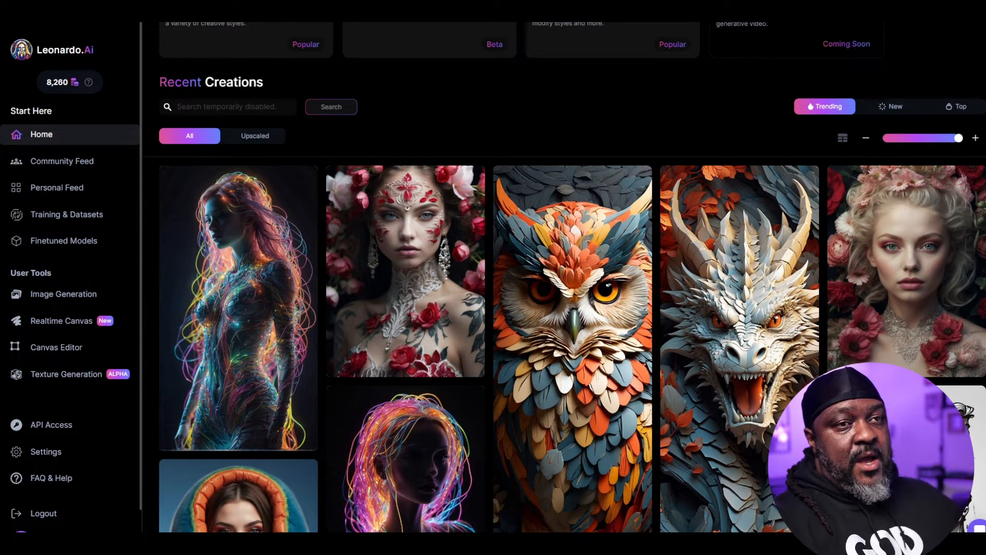
scroll(79, 52, "up", 4)
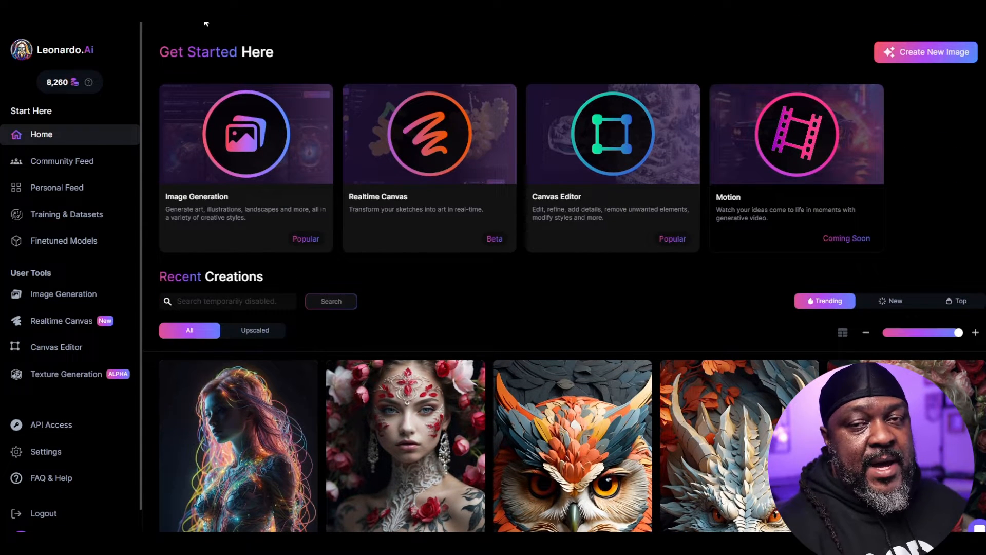
type("leo")
key("Return")
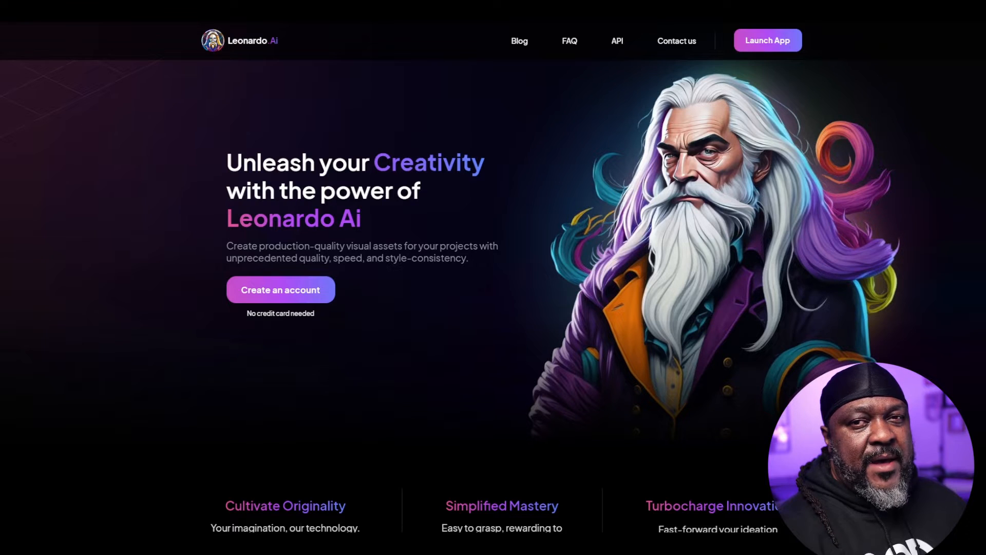
Step: Browse the landing page's feature sections and sample gallery, and launch the Leonardo.Ai web app
scroll(276, 189, "down", 20)
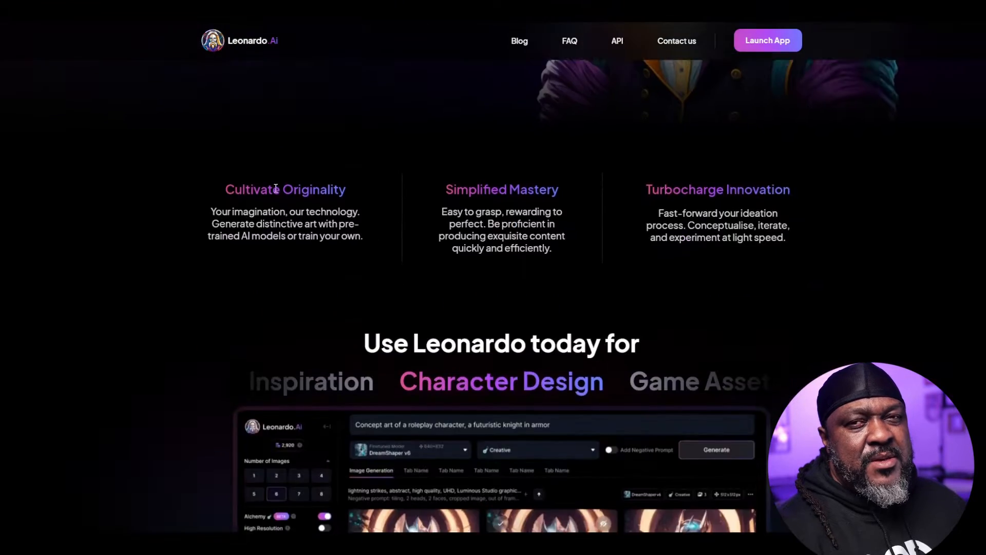
scroll(275, 192, "down", 4)
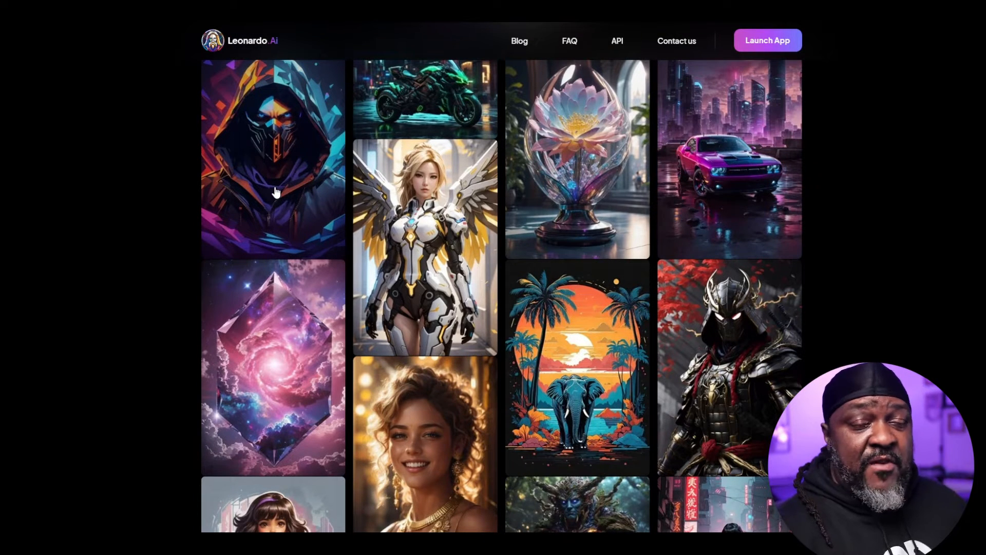
scroll(276, 193, "up", 20)
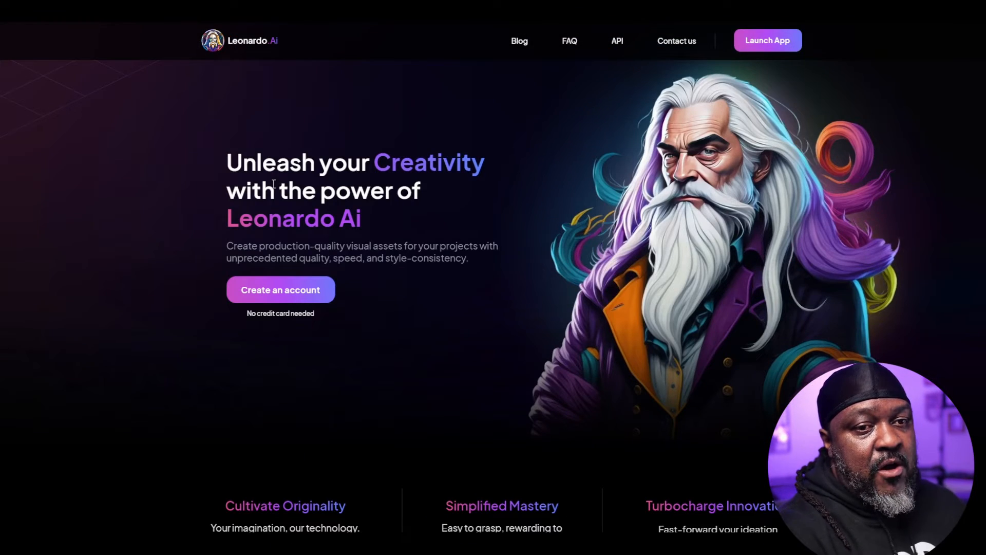
left_click(759, 41)
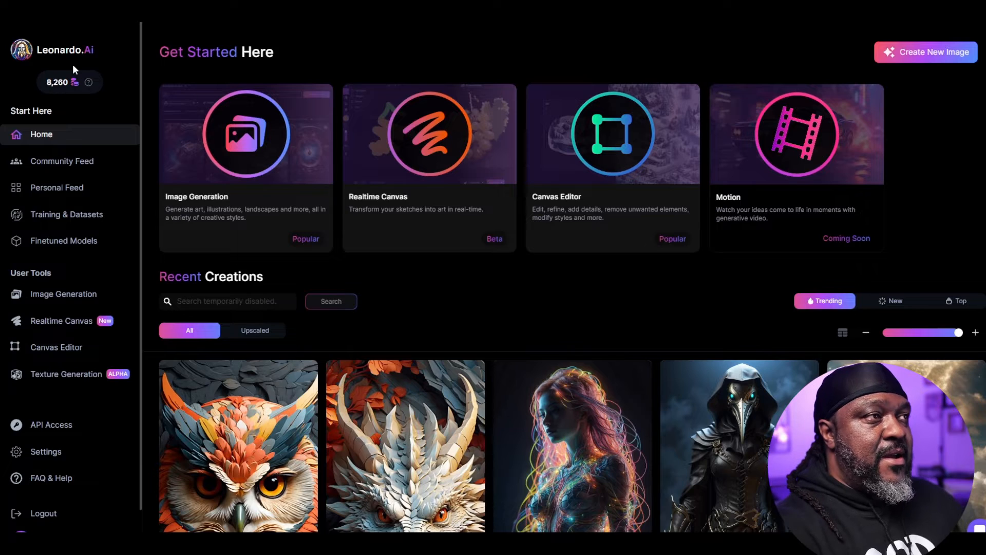
Step: Magnify the home page to examine the token balance and navigation, and restore the page to its normal zoom
key("ctrl+plus")
key("ctrl+plus")
key("ctrl+plus")
key("ctrl+plus")
key("ctrl+plus")
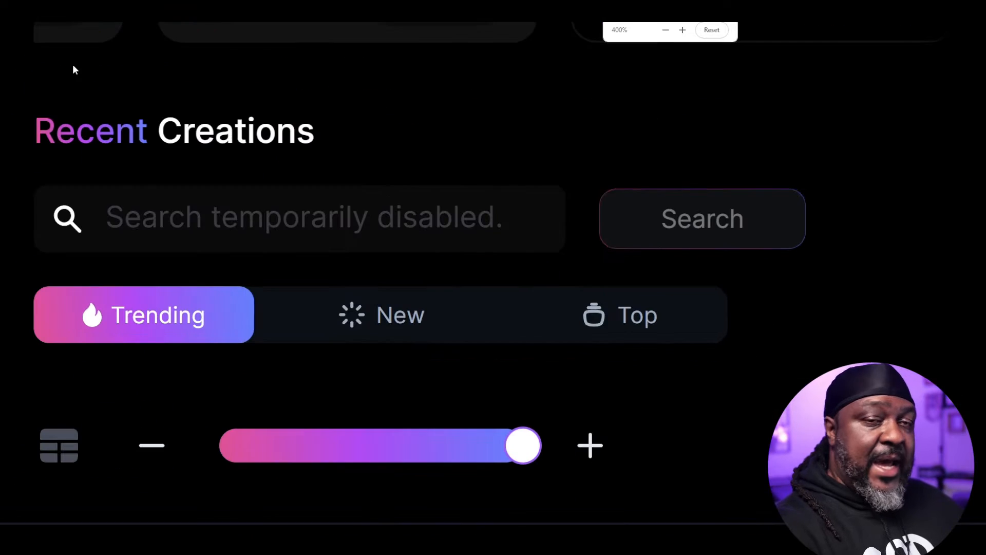
key("ctrl+minus")
key("ctrl+minus")
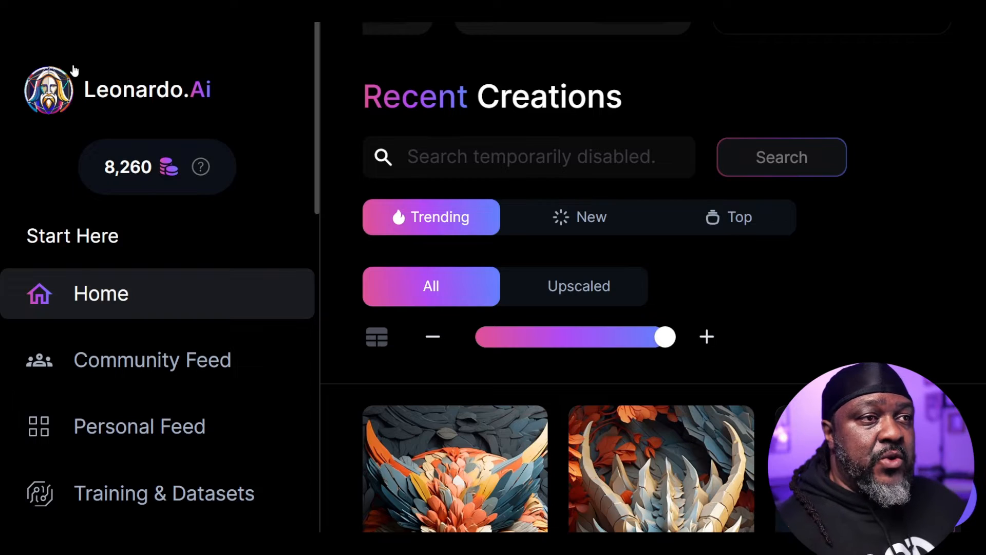
key("ctrl+0")
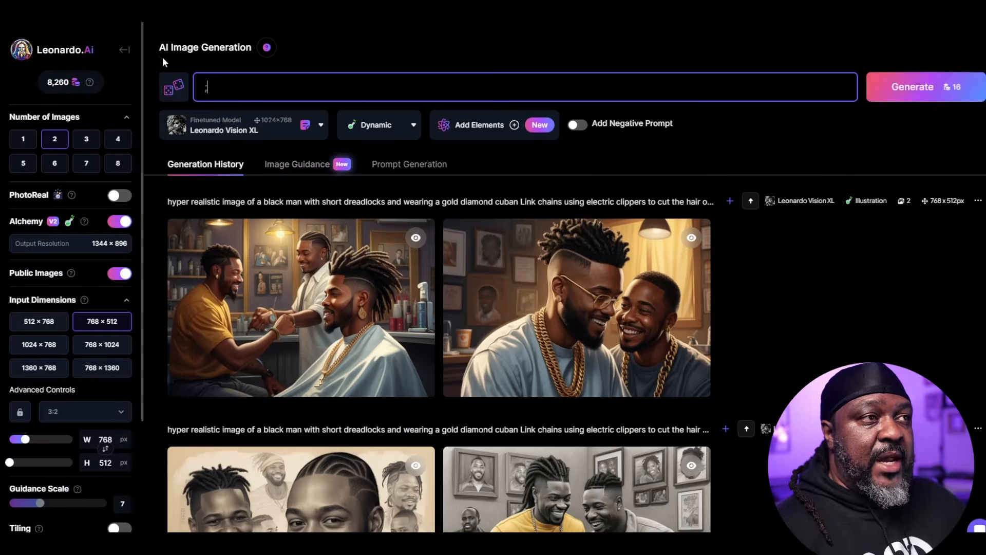
Step: Generate images from the prompt "hyper realistic, transformer, features of optimus prime, futuristic, hdr, high definition, cinematic lighting, fantasy city"
type("hyper realistic, transformer, opti")
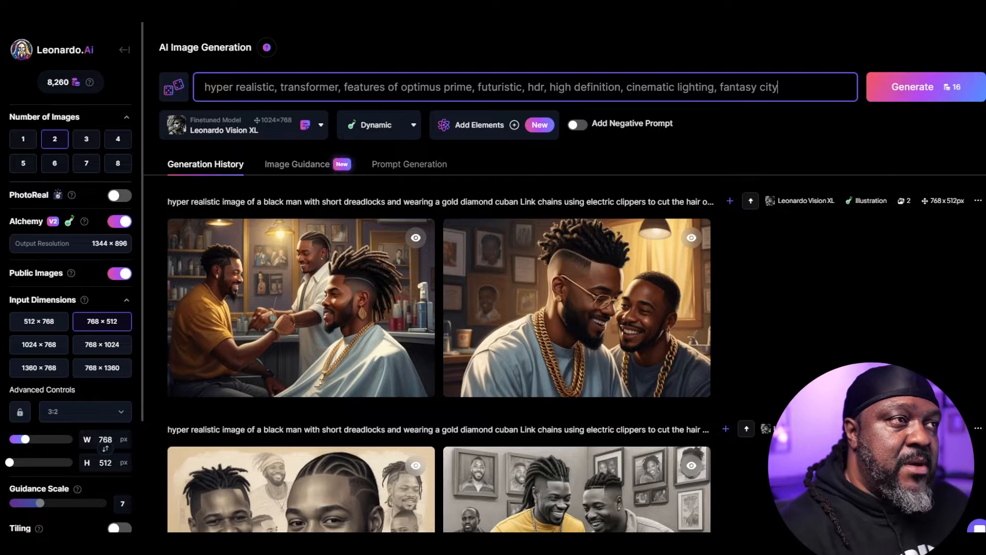
left_click(919, 89)
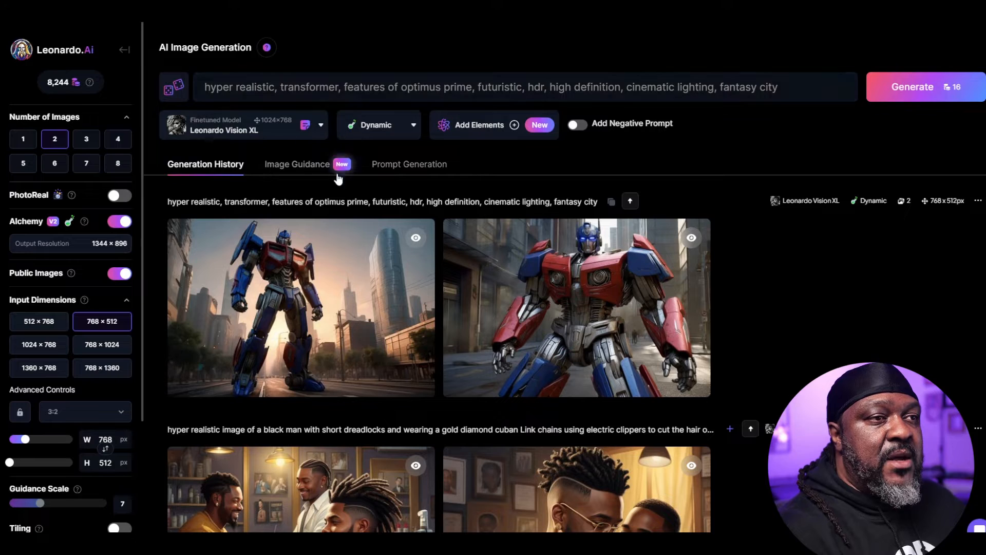
Step: Generate the same Optimus Prime prompt again with the Leonardo Diffusion XL model and the Cinematic style
left_click(284, 135)
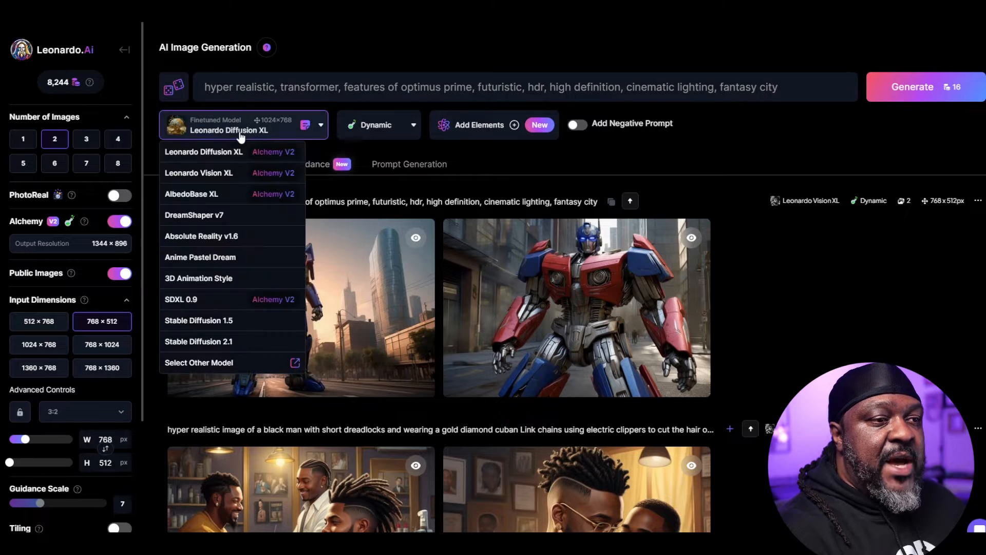
left_click(377, 125)
left_click(366, 172)
left_click(913, 87)
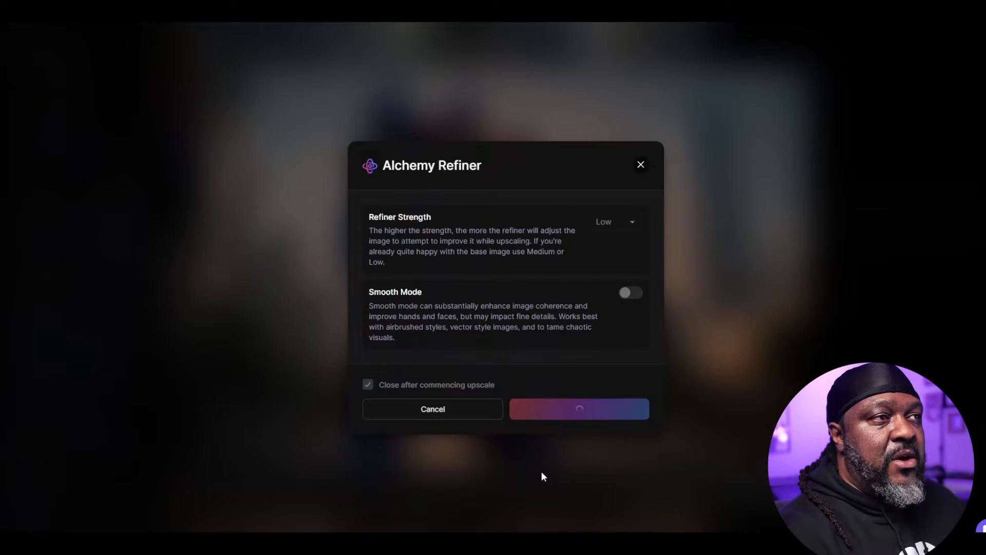
Step: Generate images from the prompt "futuristic city, skyline, glimmering lights, nighttime, stars galaxy, AR:16:9"
type("futuristic city, skyline, glimmering lights, nighttime, stars galaxy, AR:16:9")
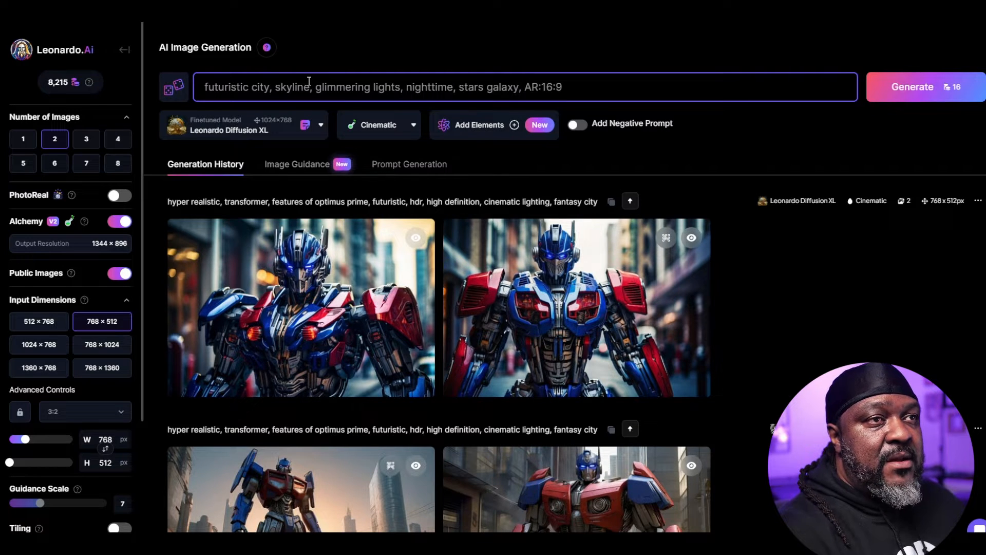
key("Return")
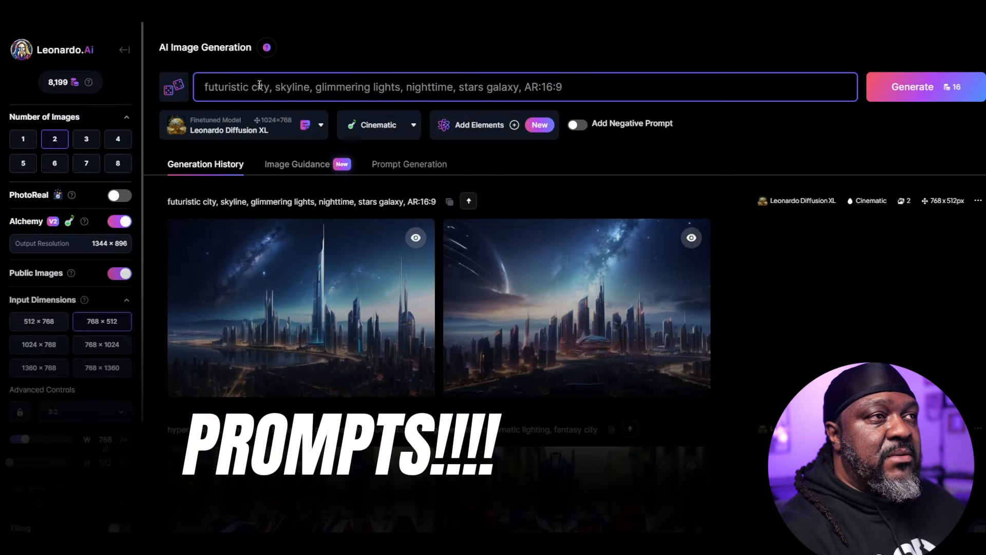
Step: Rework the prompt into "futuristic planet, metallic, silver, galaxy, depth of field, lens blur" and generate images from it
double_click(259, 85)
type("planet, metallic, silver, ")
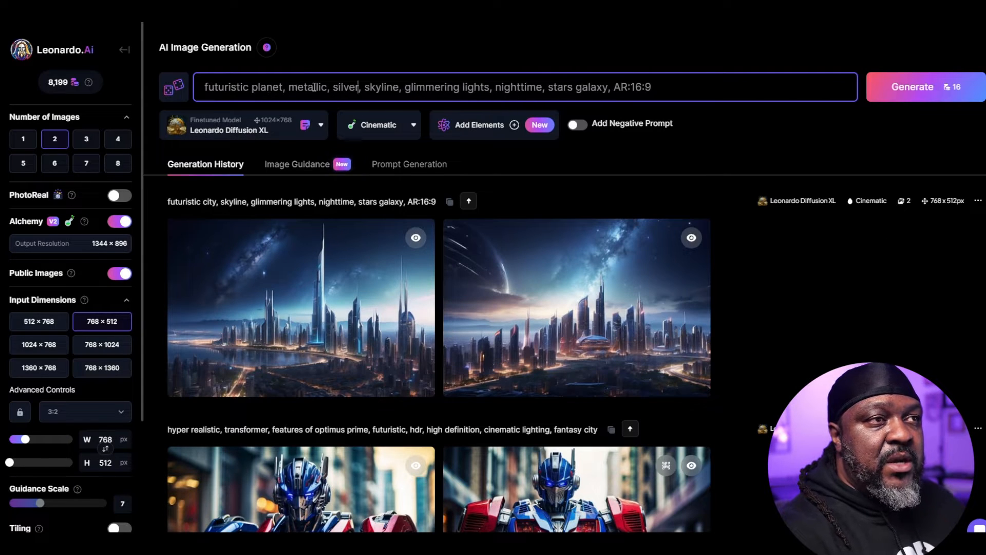
type("galaxy,")
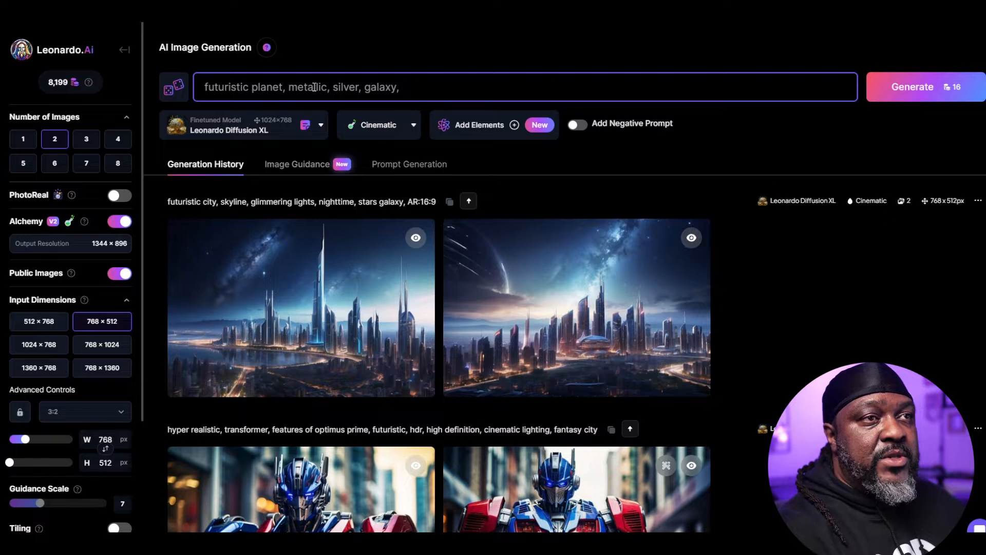
type(" depth of field, lens blur")
key("Return")
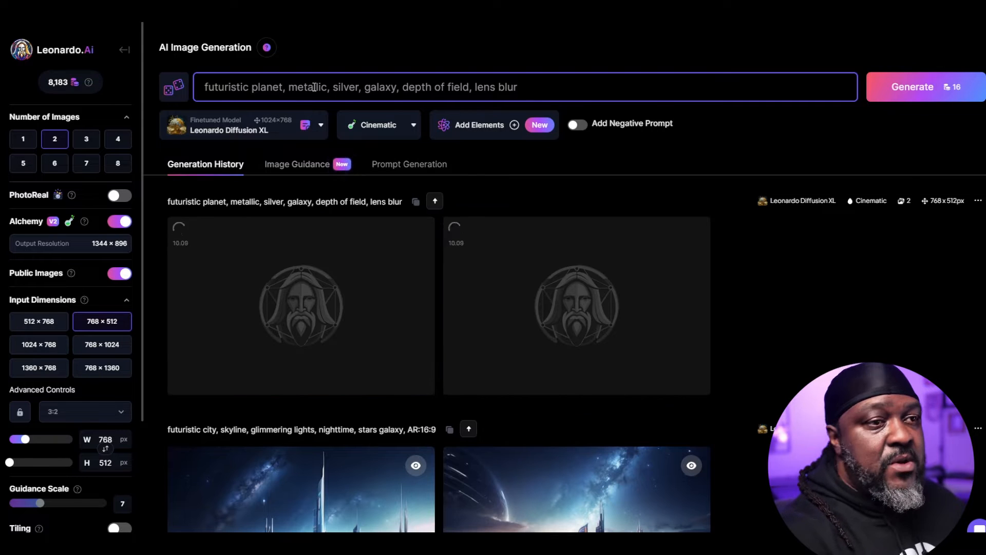
Step: Remove "metallic, silver" from the planet prompt, append "cybertron", and generate new images
left_click_drag(288, 87, 360, 89)
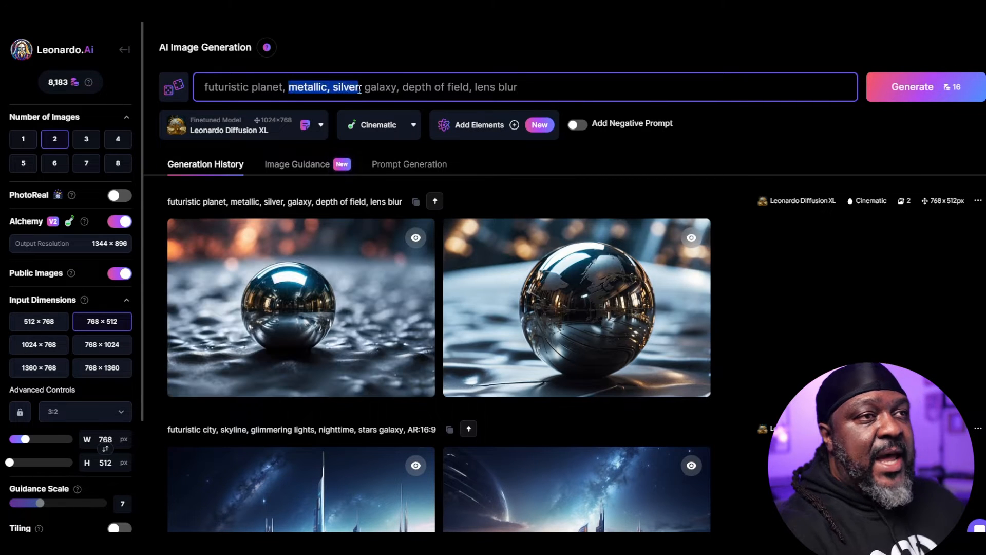
key("Return")
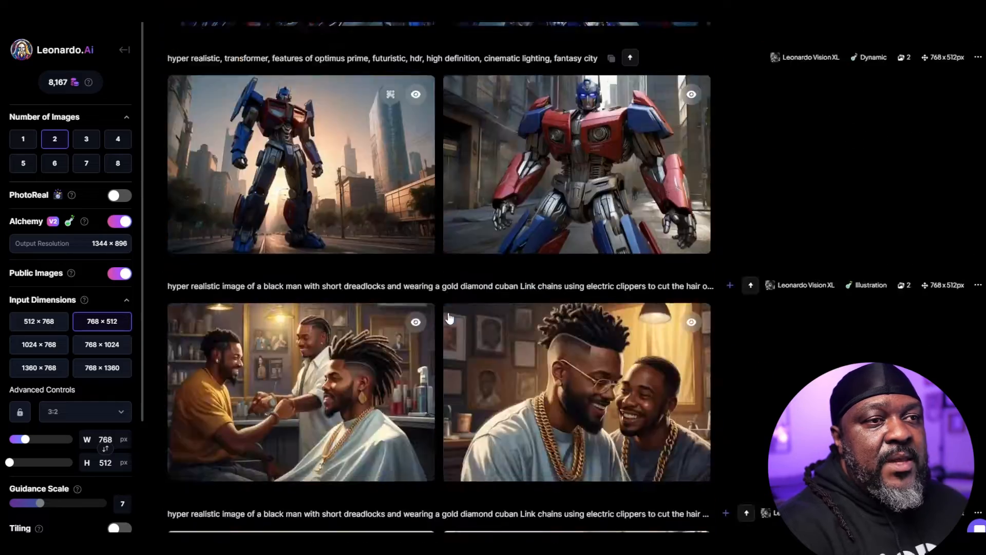
Step: Download the generated planet, city skyline and robot images from the generation history
scroll(334, 286, "up", 7)
scroll(334, 286, "up", 9)
scroll(334, 286, "down", 2)
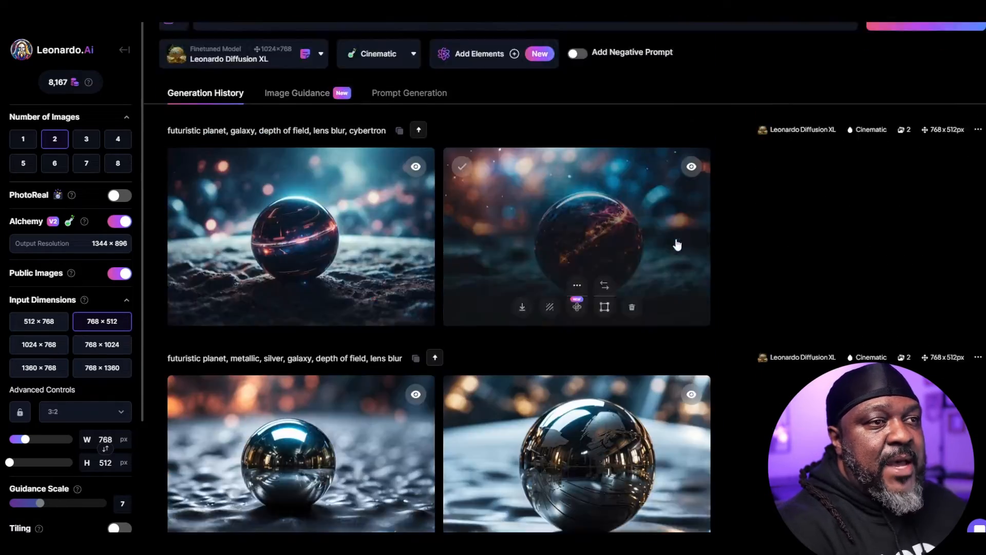
scroll(440, 473, "down", 8)
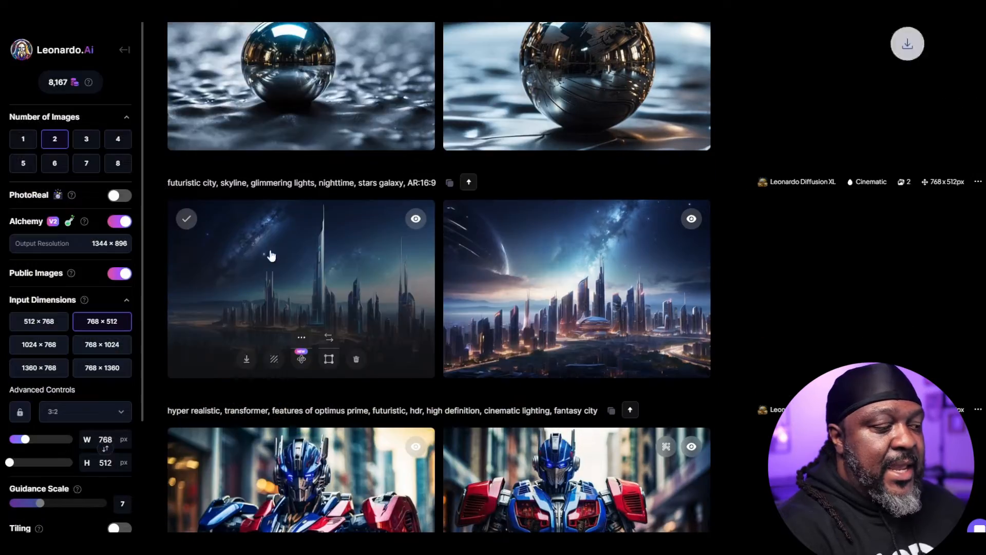
scroll(271, 255, "down", 4)
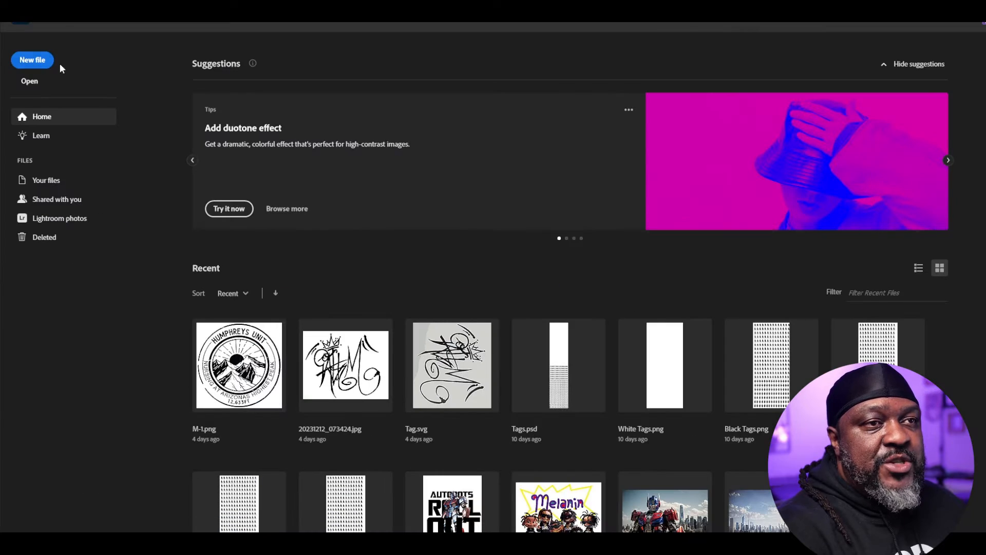
Step: Switch to Photoshop and open the generated planet, city skyline and robot images
key("ctrl+n")
key("Return")
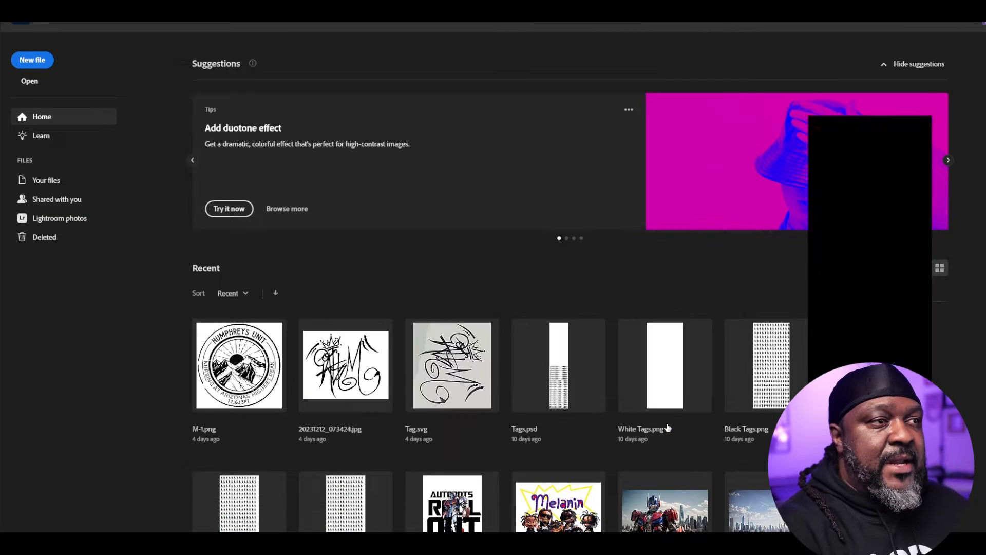
key("alt+f")
key("ctrl+o")
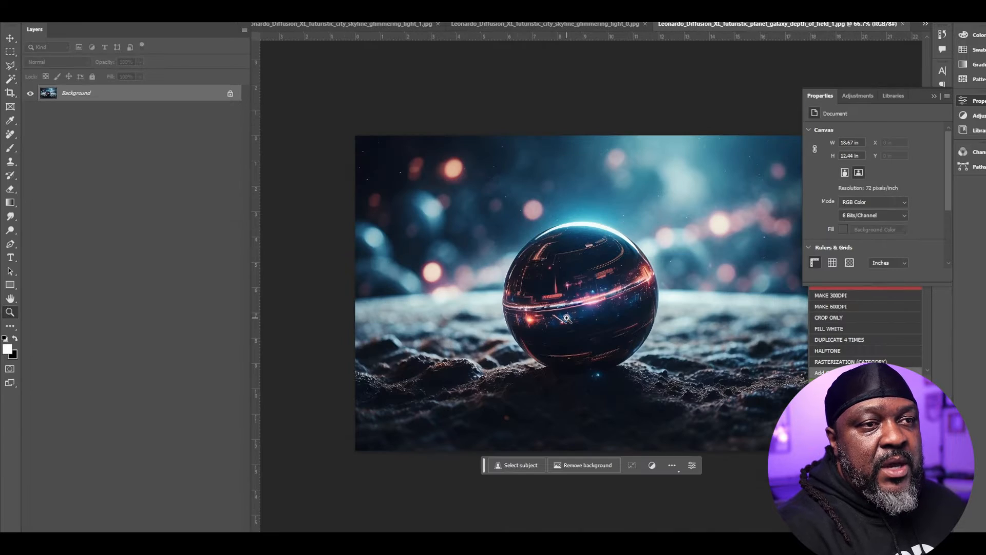
Step: Draw an elliptical selection around the glowing planet sphere and expand the selection
key("m")
left_click_drag(503, 222, 659, 377)
left_click(121, 6)
mouse_move(138, 149)
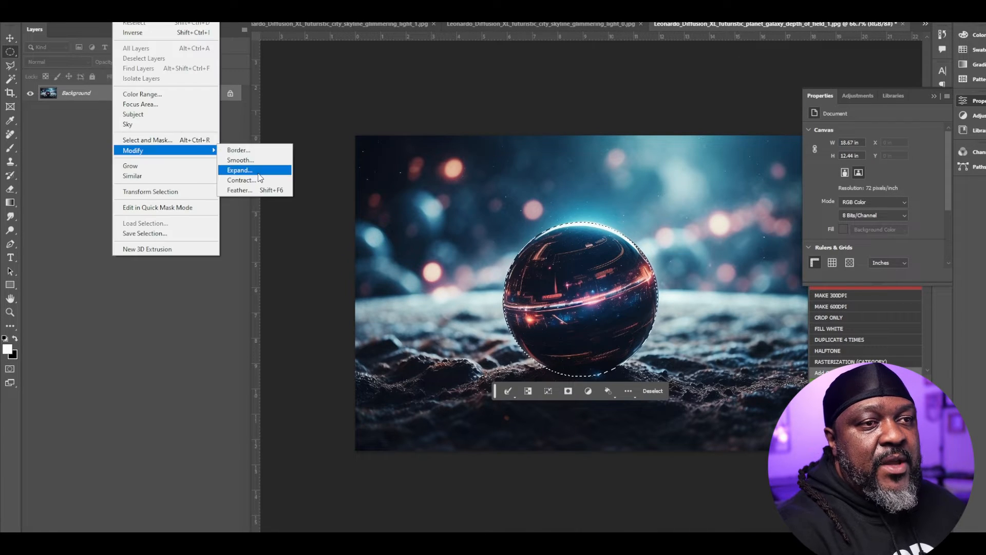
left_click(240, 170)
key("Return")
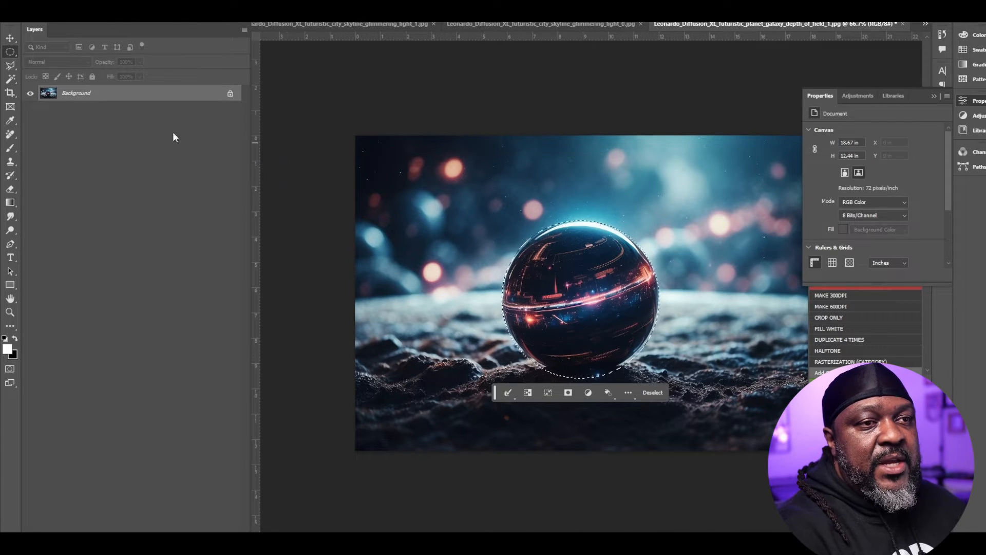
Step: Copy the selected planet, paste it into the next open document, and start a free transform on it
key("ctrl+c")
key("ctrl+Tab")
key("ctrl+v")
key("ctrl+t")
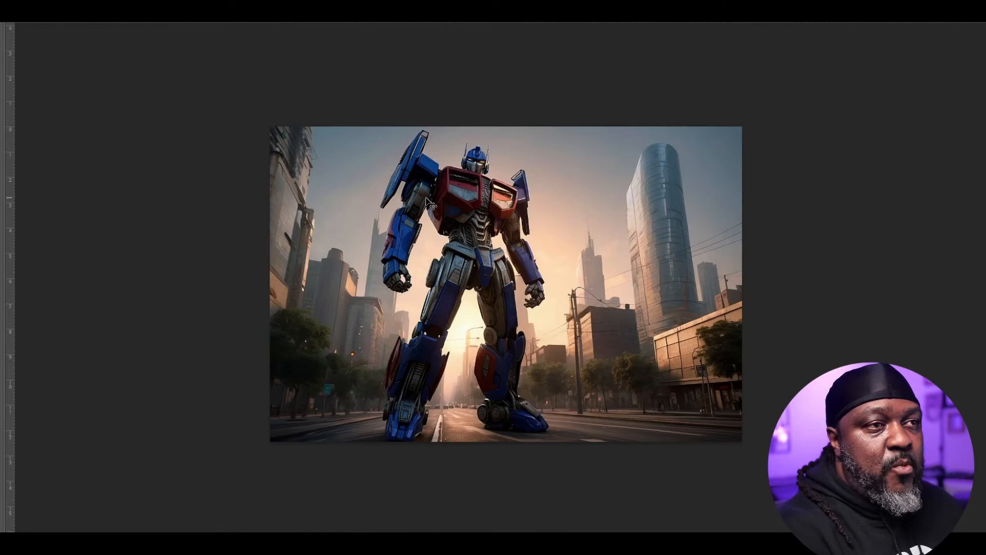
Step: Select the full-body standing robot as the subject and refine the selection around its helmet and antenna
left_click(121, 7)
left_click(157, 113)
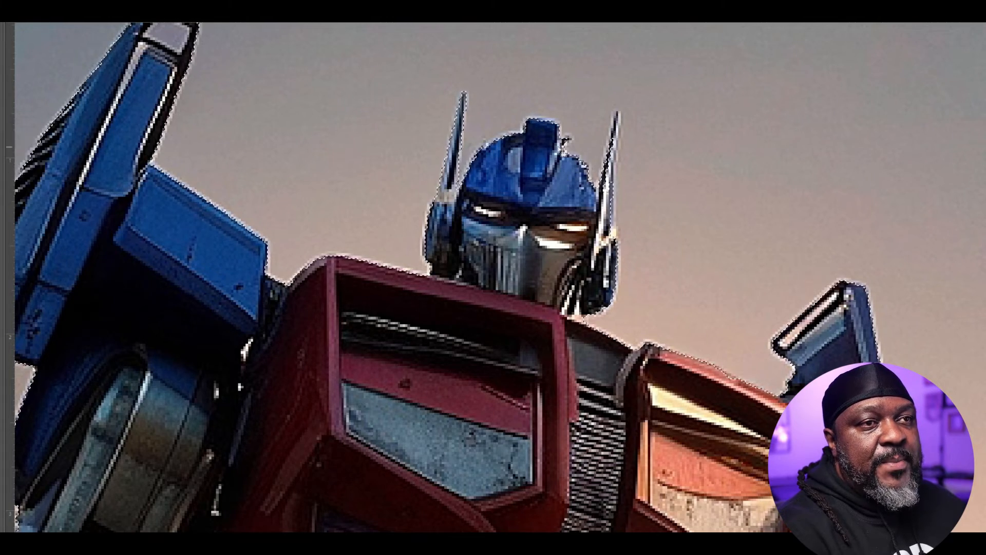
left_click_drag(572, 135, 571, 138)
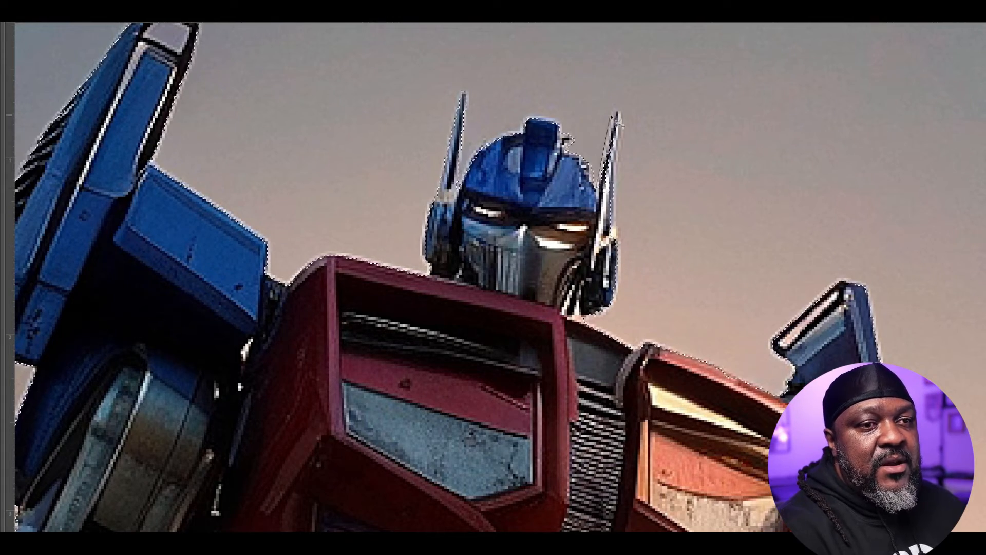
left_click_drag(588, 231, 602, 221)
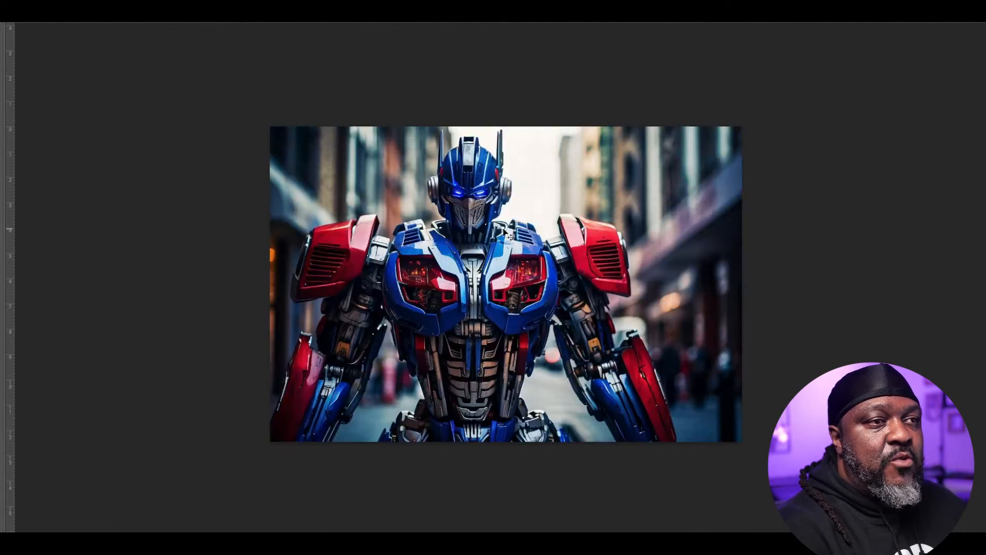
Step: Select the front-facing upper-body robot as the subject and inspect the selection edge around its head
left_click(187, 112)
scroll(442, 130, "up", 5)
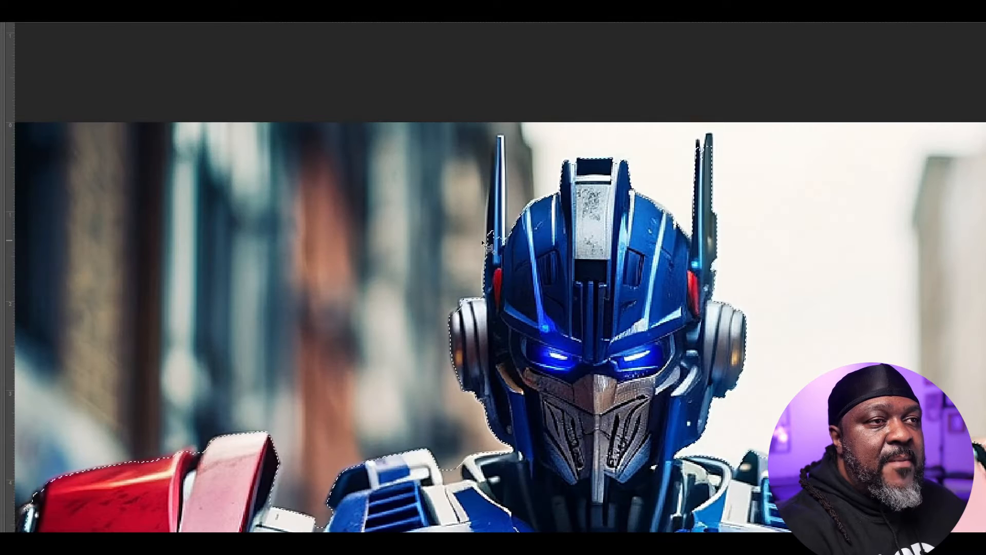
key("ctrl+0")
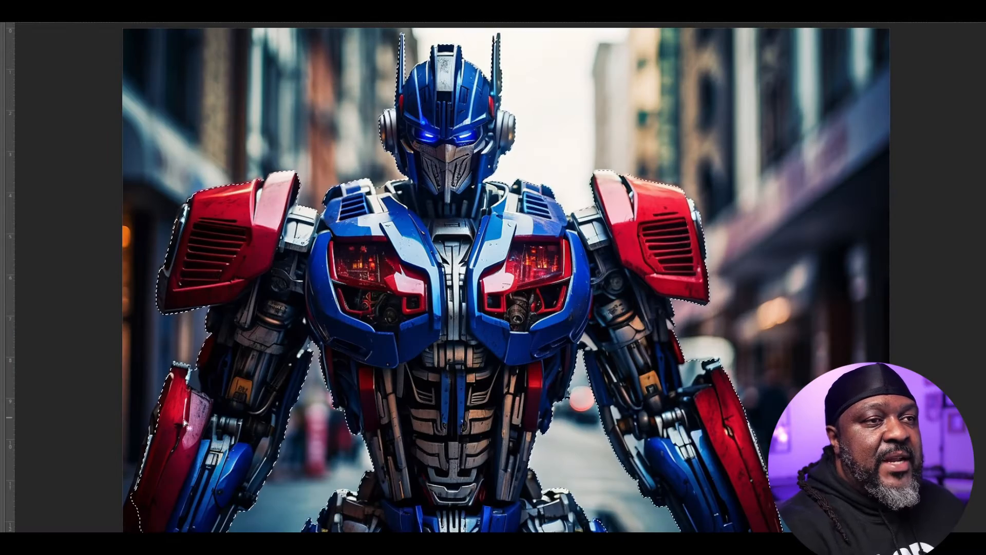
Step: Copy the selected upper-body robot into the composite document and position it over the planet, behind the standing robot
key("ctrl+c")
key("ctrl+Tab")
key("ctrl+v")
left_click_drag(576, 287, 629, 233)
left_click_drag(488, 217, 519, 225)
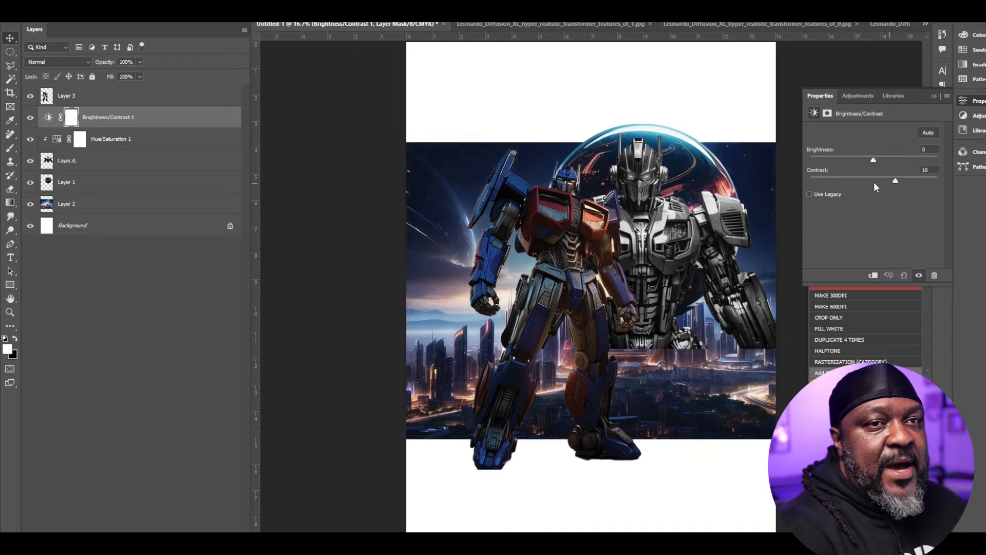
Step: Clip the Brightness/Contrast adjustment to the grayscale robot, add a clipped Levels adjustment and move its black, white and midtone points
left_click(873, 275)
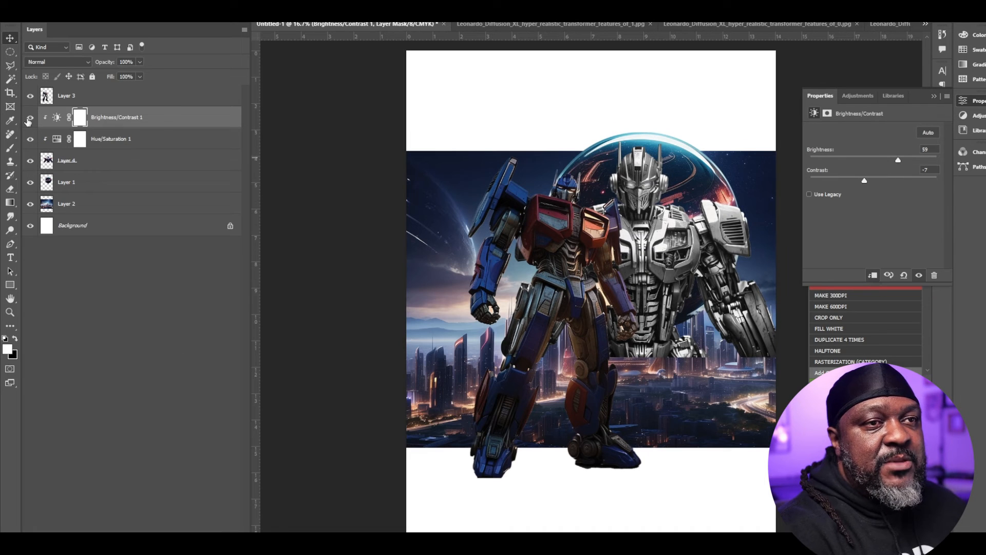
left_click(192, 537)
left_click(207, 400)
left_click(873, 275)
left_click_drag(825, 207, 835, 207)
left_click_drag(938, 207, 926, 208)
left_click_drag(880, 207, 879, 207)
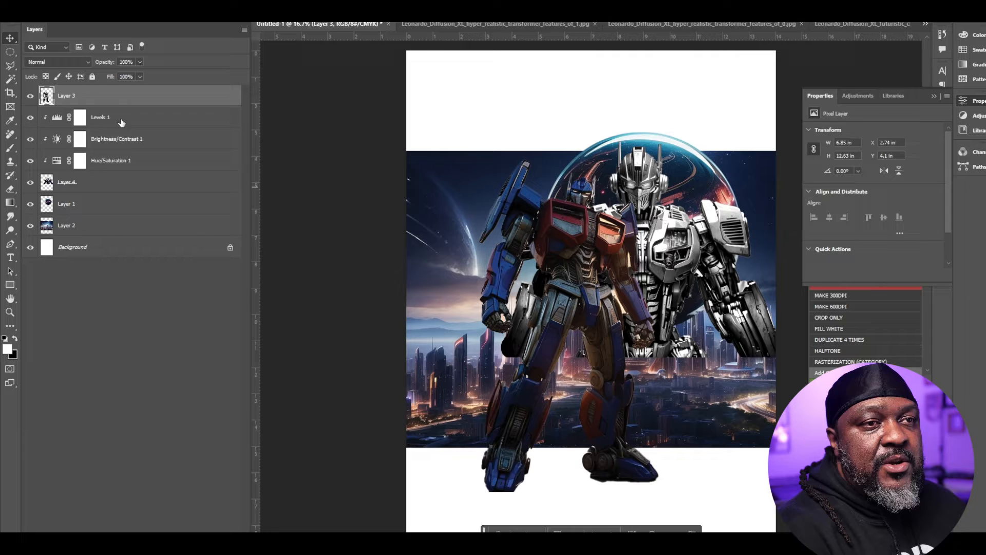
Step: Scale down the group holding the grayscale robot and its adjustments
key("ctrl+t")
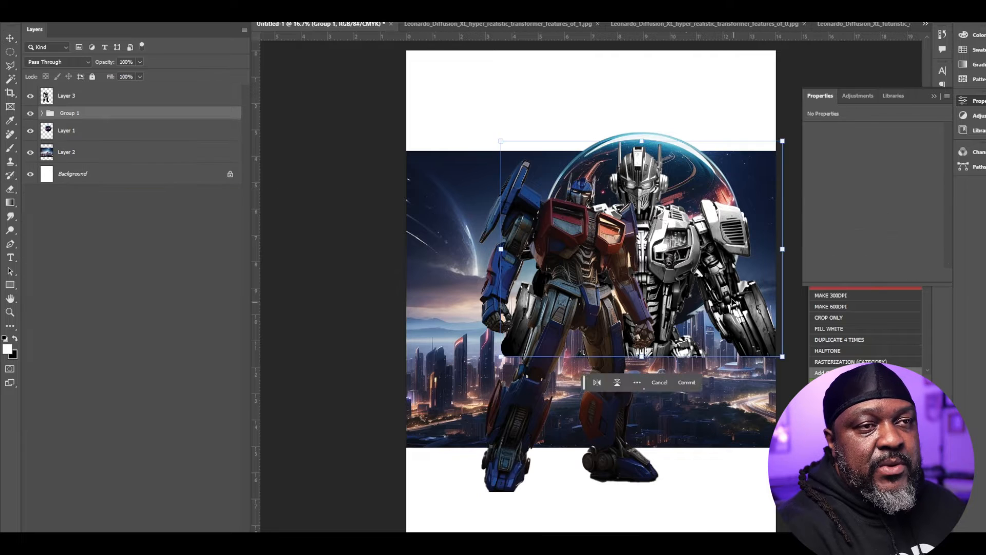
left_click_drag(783, 356, 760, 331)
key("Return")
Step: Add a Vibrance adjustment clipped to the standing robot, raise its vibrance, and shift the robot slightly to the right
right_click(552, 211)
left_click(577, 220)
left_click(191, 537)
left_click(209, 434)
left_click(873, 276)
left_click_drag(874, 141, 877, 143)
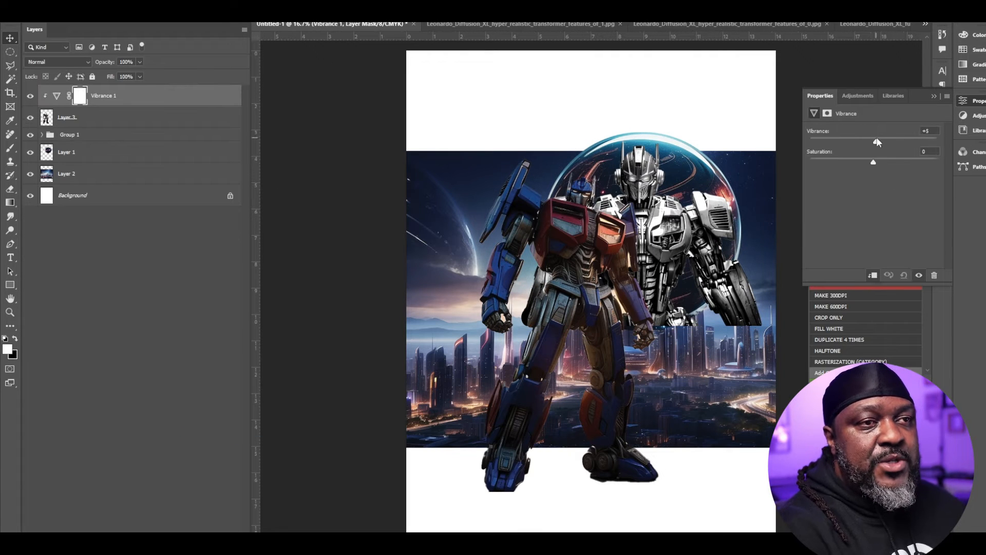
left_click_drag(638, 276, 648, 278)
Step: Rename the standing robot's layer Main Prime and the grayscale robot's group BW Prime
left_click(61, 118)
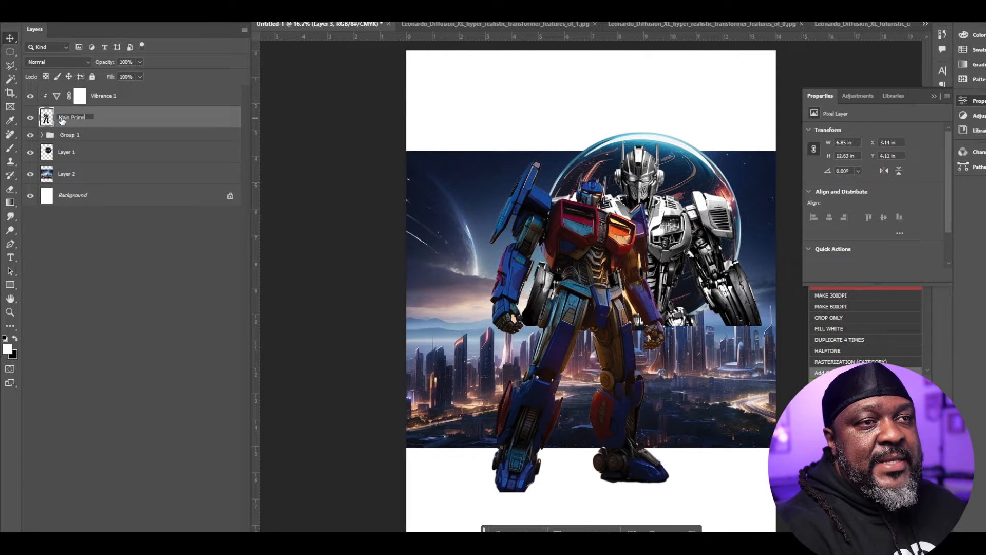
key("Return")
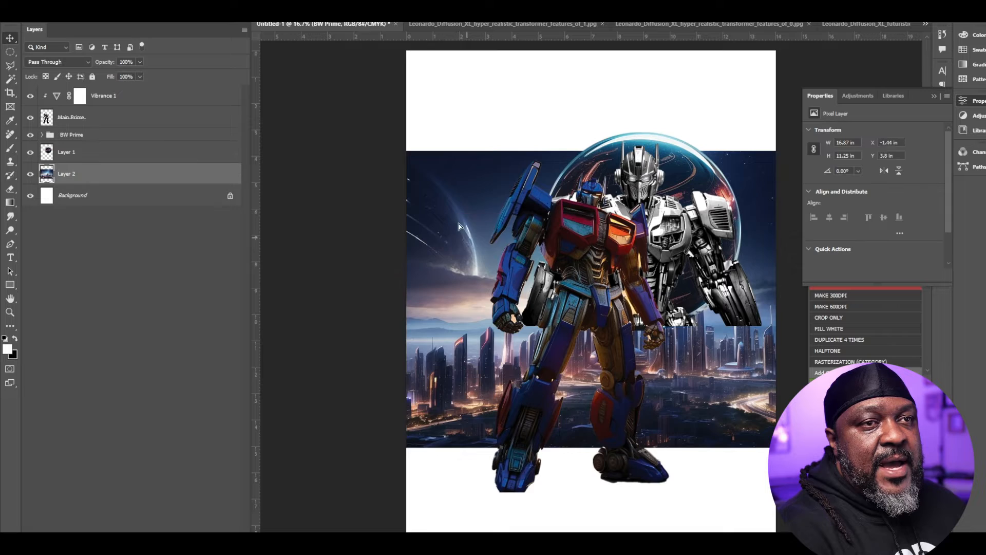
Step: Hide the city layer, mask the BW Prime group to the planet's circular outline, and shift the standing robot slightly left
left_click(31, 174)
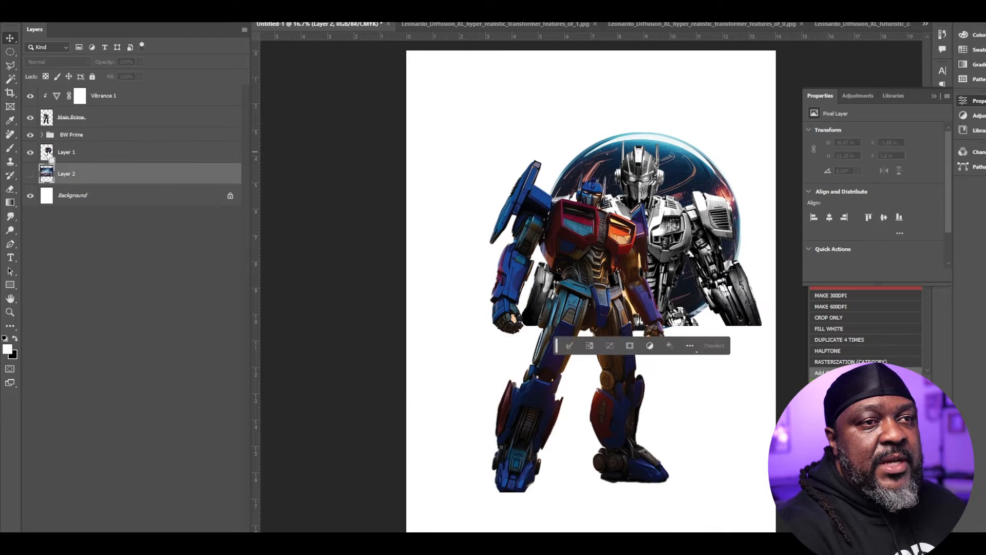
left_click(104, 135)
left_click(630, 345)
left_click_drag(611, 237, 594, 228)
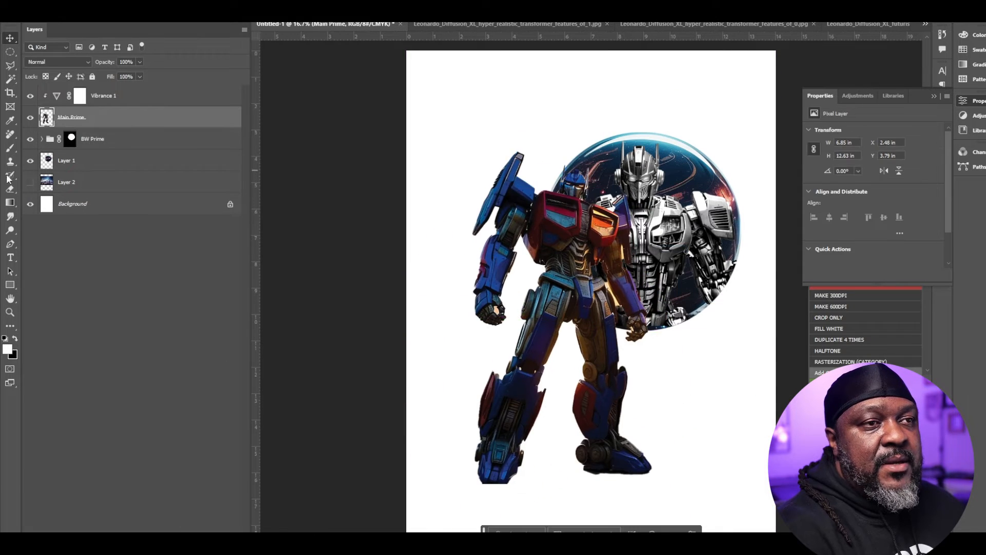
Step: Show the city layer, bring it to the top of the layer stack, and add a layer mask to it
left_click(30, 182)
right_click(467, 121)
left_click(485, 126)
key("ctrl+shift+bracketright")
left_click(175, 540)
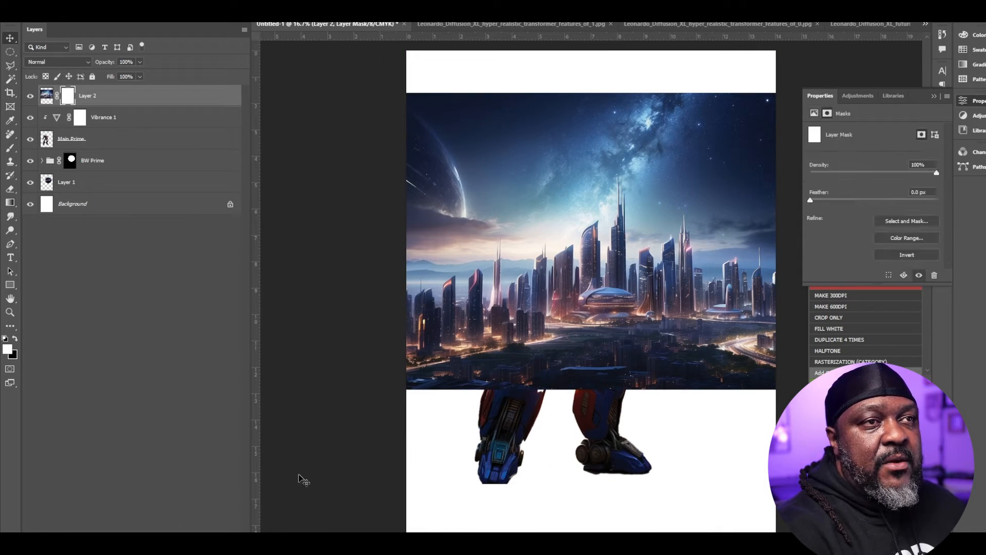
Step: Fade the top and bottom edges of the city image with gradients on its layer mask
key("g")
left_click_drag(591, 83, 581, 200)
left_click_drag(505, 90, 507, 199)
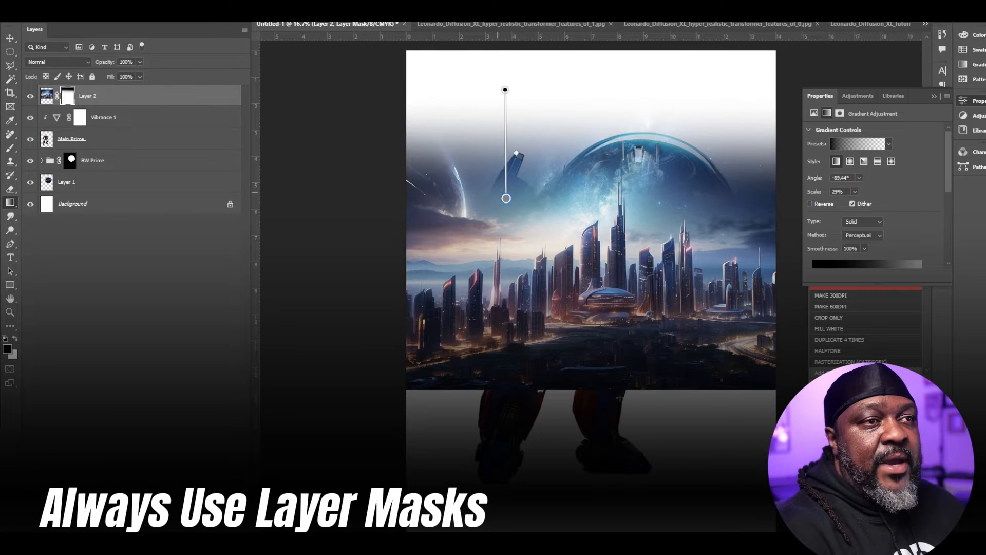
left_click_drag(609, 389, 608, 331)
mouse_move(424, 155)
left_mouse_down()
mouse_move(477, 177)
mouse_move(407, 185)
mouse_move(493, 169)
left_mouse_up()
key("ctrl+z")
Step: Brush away the sky remaining near the planet on the city mask, and move the city layer below Main Prime
key("b")
mouse_move(745, 139)
left_mouse_down()
mouse_move(781, 165)
mouse_move(756, 180)
left_mouse_up()
left_click_drag(125, 95, 126, 149)
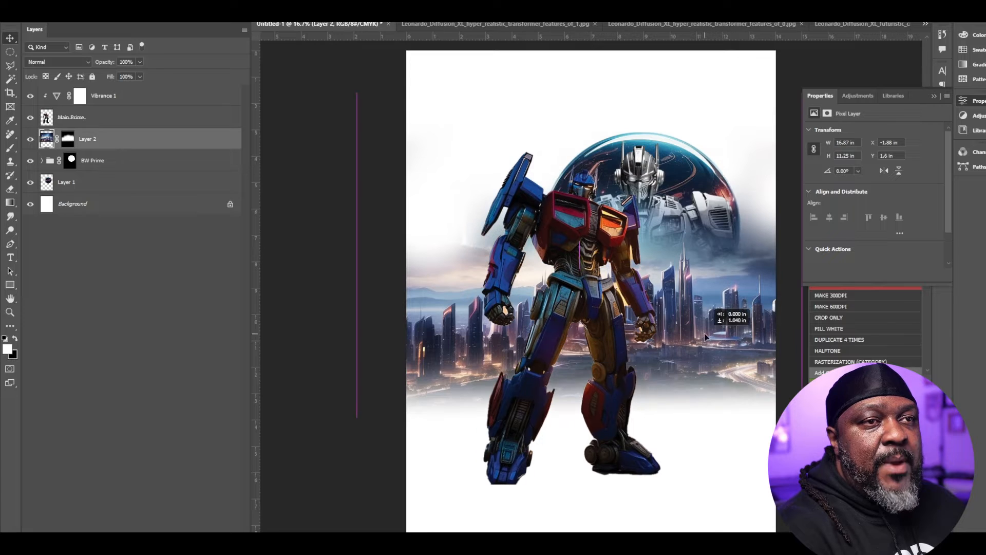
Step: Slightly enlarge the planet and the BW Prime group, and shift both robots to the right
key("ctrl+t")
key("Return")
left_click_drag(740, 132, 777, 121)
left_click(644, 177)
key("ctrl+t")
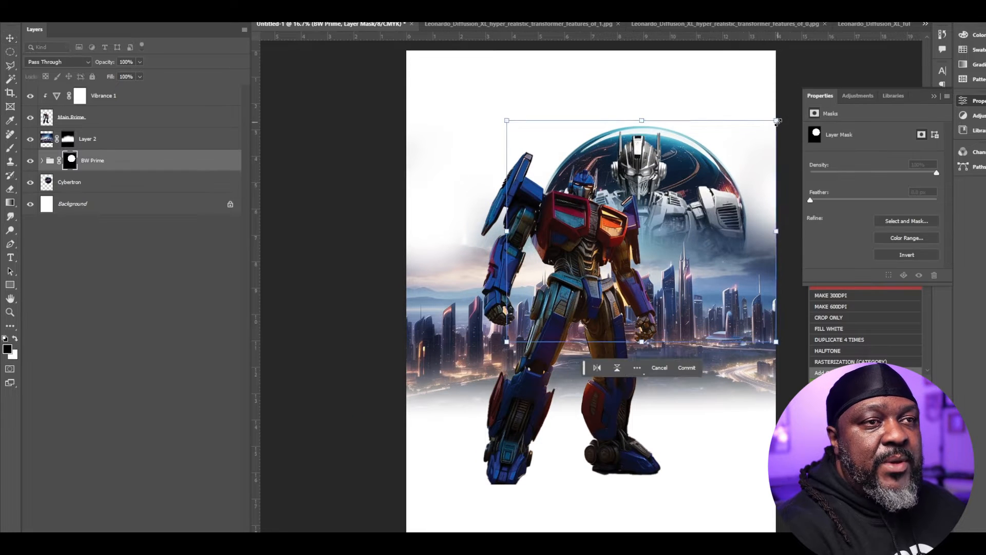
key("Return")
left_click_drag(663, 200, 672, 191)
left_click_drag(598, 219, 617, 215)
Step: Add the text "prime" near the upper-left corner of the canvas in the Transformers font
key("t")
left_click(460, 107)
key("BackSpace")
type("prime")
key("ctrl+Return")
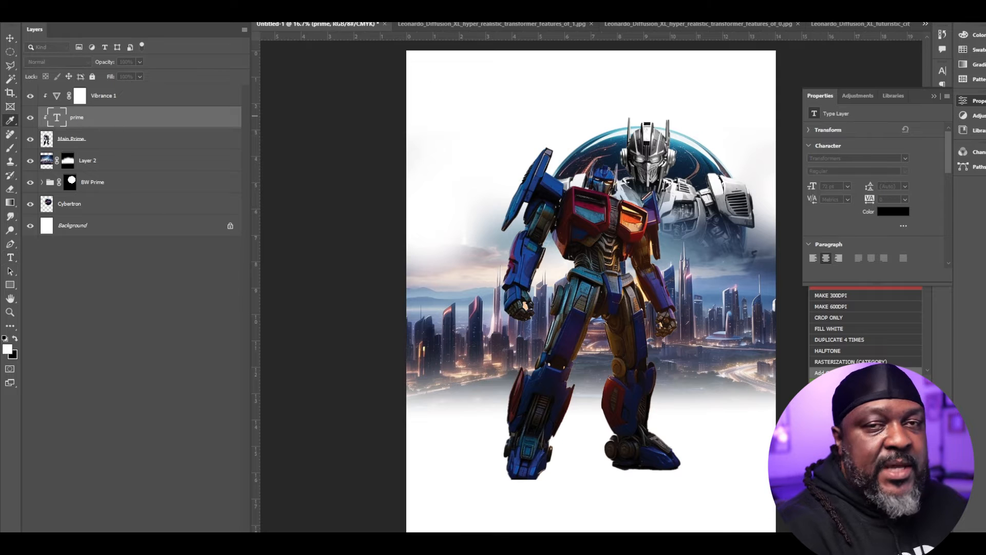
Step: Move the prime text layer out of the clipping group to the top of the stack and hide the panels
key("Return")
left_click_drag(92, 118, 90, 87)
left_click_drag(98, 97, 110, 210)
key("ctrl+z")
left_click(934, 96)
key("Tab")
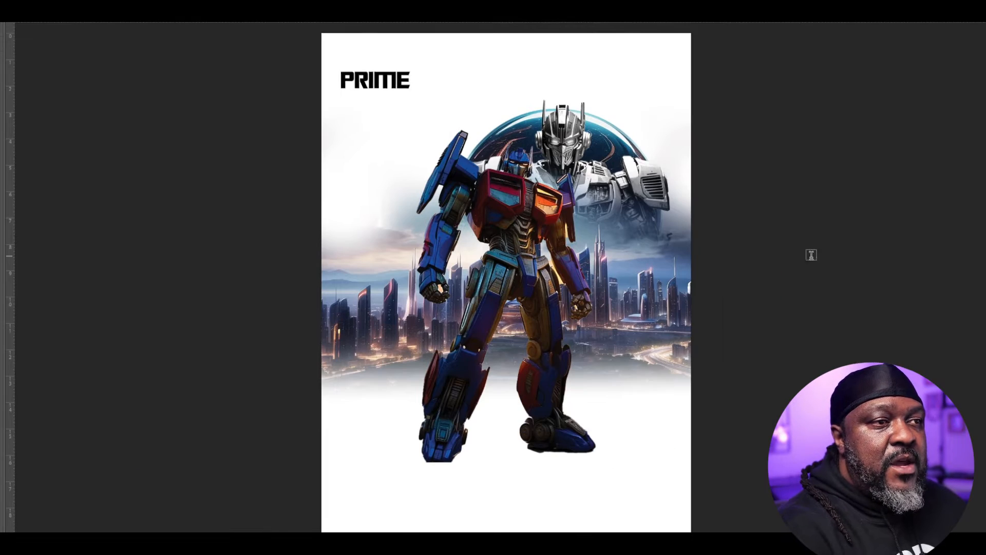
Step: Rotate the PRIME title to vertical, enlarge it, and place it along the left side of the artwork
key("v")
key("ctrl+t")
left_click_drag(339, 110, 583, 404)
key("Return")
left_click_drag(491, 296, 445, 318)
Step: Send the PRIME title behind the main robot while keeping it above the city layer
key("ctrl+[")
key("ctrl+[")
key("ctrl+[")
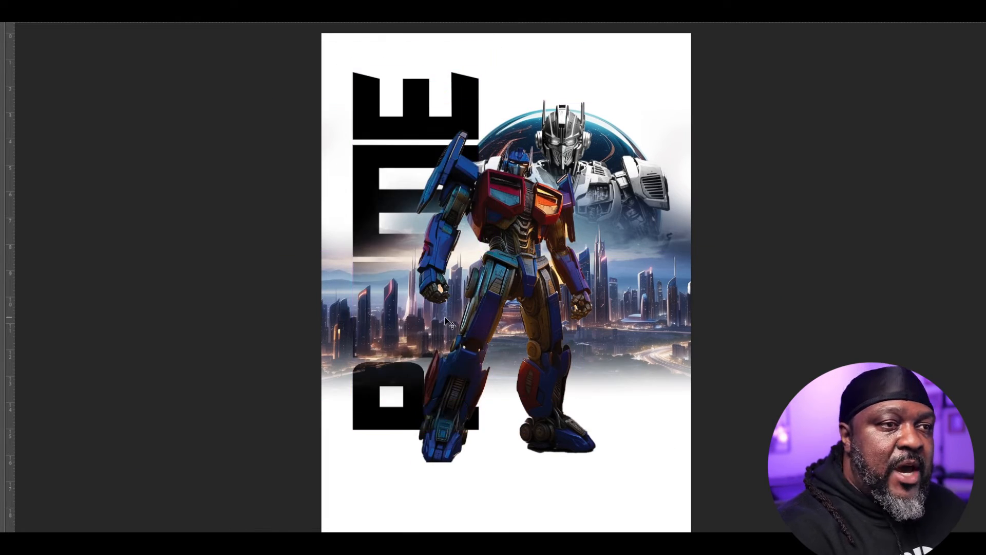
key("ctrl+]")
Step: Apply a linear Gradient Overlay with a silver-blue metallic gradient to the PRIME title
key("Tab")
key("alt+l")
key("y")
key("g")
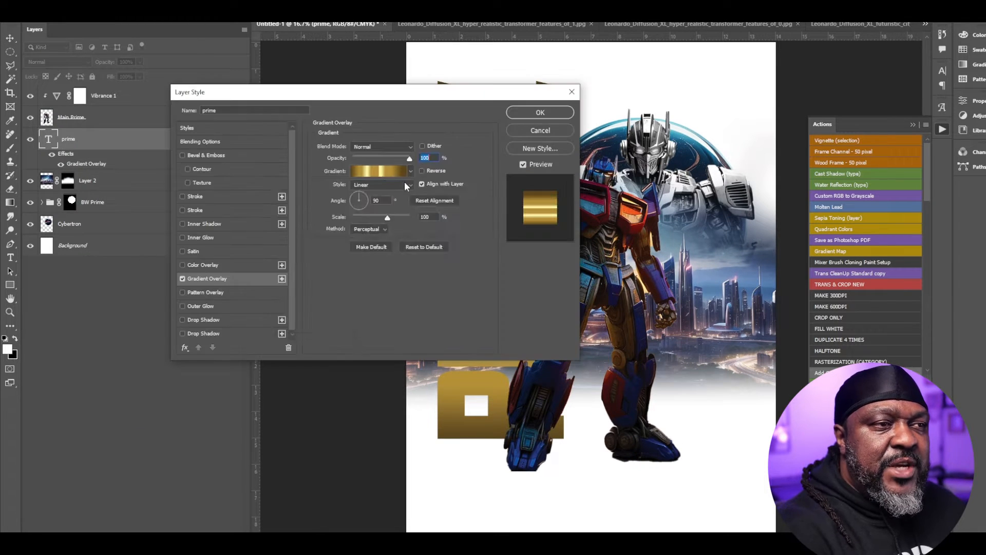
left_click(411, 171)
left_click_drag(459, 198, 461, 223)
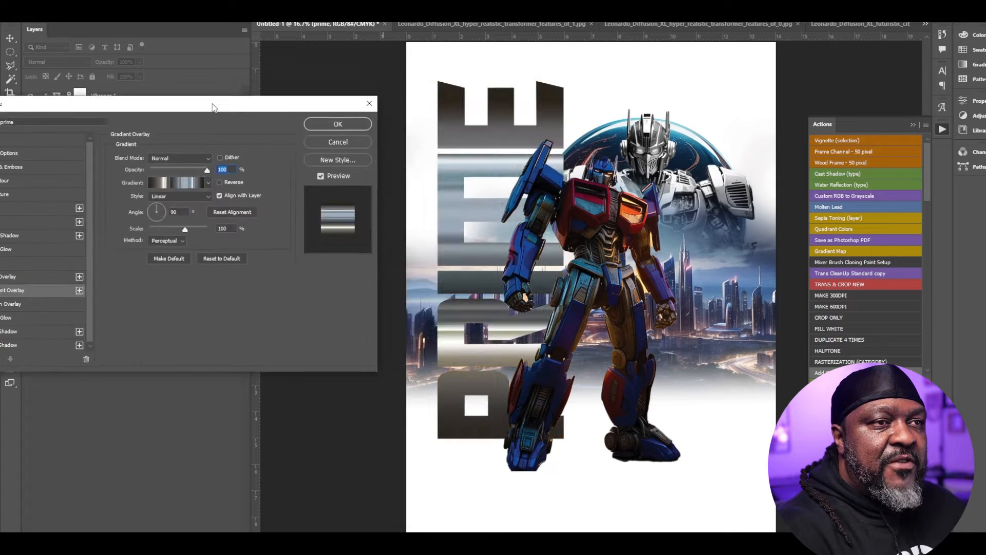
left_click_drag(214, 107, 290, 100)
mouse_move(232, 199)
left_mouse_down()
mouse_move(243, 205)
mouse_move(256, 175)
mouse_move(248, 195)
left_mouse_up()
left_click(284, 175)
left_click(278, 299)
Step: Add a Pillow Emboss bevel to the title with the Chisel Hard technique, 532% depth and 76 px size
left_click(57, 160)
left_click(55, 159)
left_click(112, 162)
left_click(251, 151)
left_click(247, 184)
left_click(229, 206)
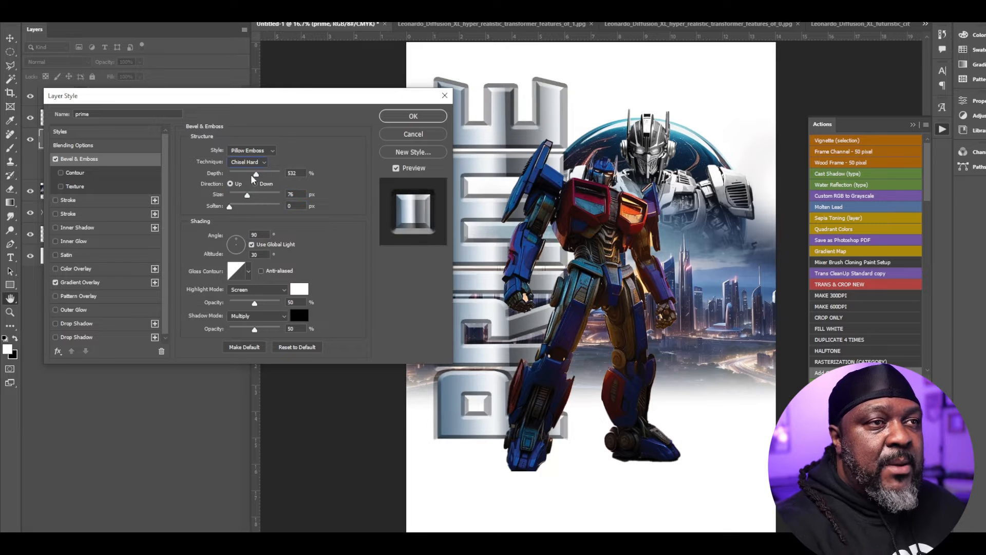
Step: Add inside and outside strokes to the PRIME title, reducing the stroke size and choosing a muted blue color
left_click_drag(295, 96, 182, 103)
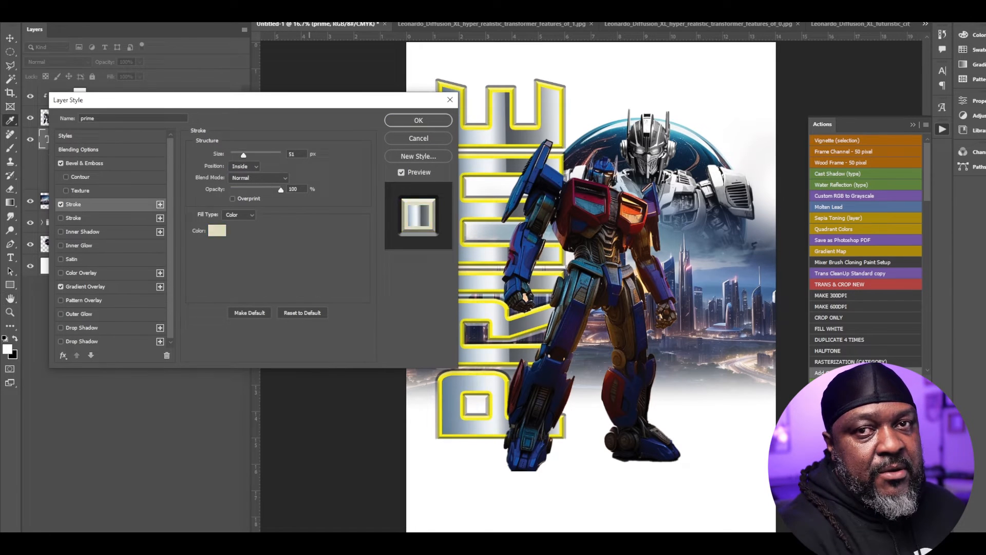
left_click_drag(243, 154, 240, 152)
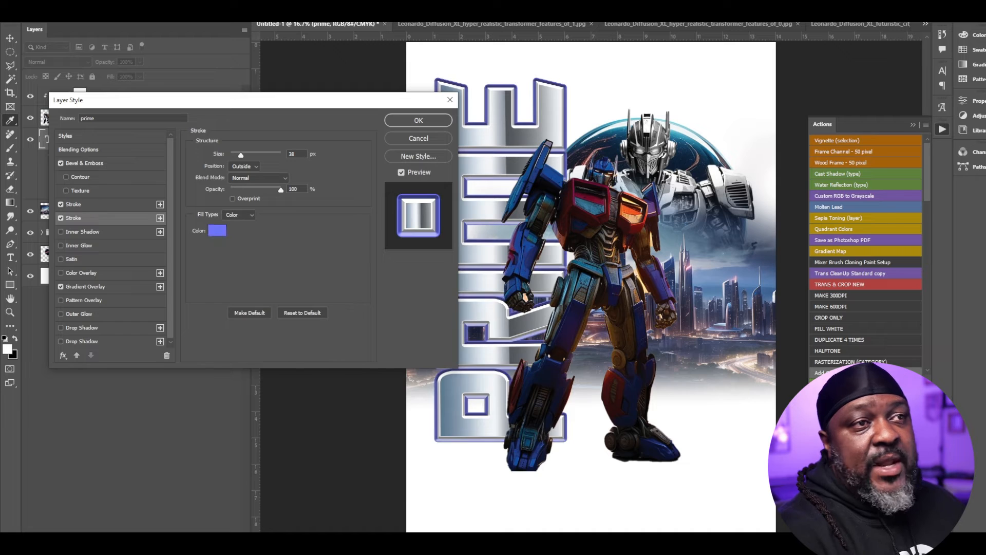
left_click(217, 231)
key("Return")
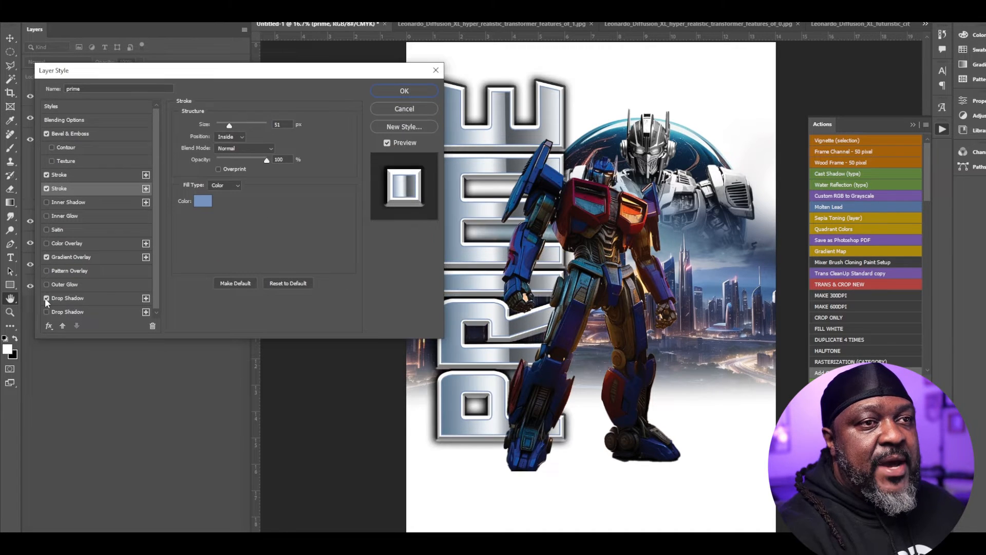
Step: Give the title a drop shadow with 52% opacity, 13 px distance, 30% spread and 129 px size, and apply the layer style
left_click(46, 298)
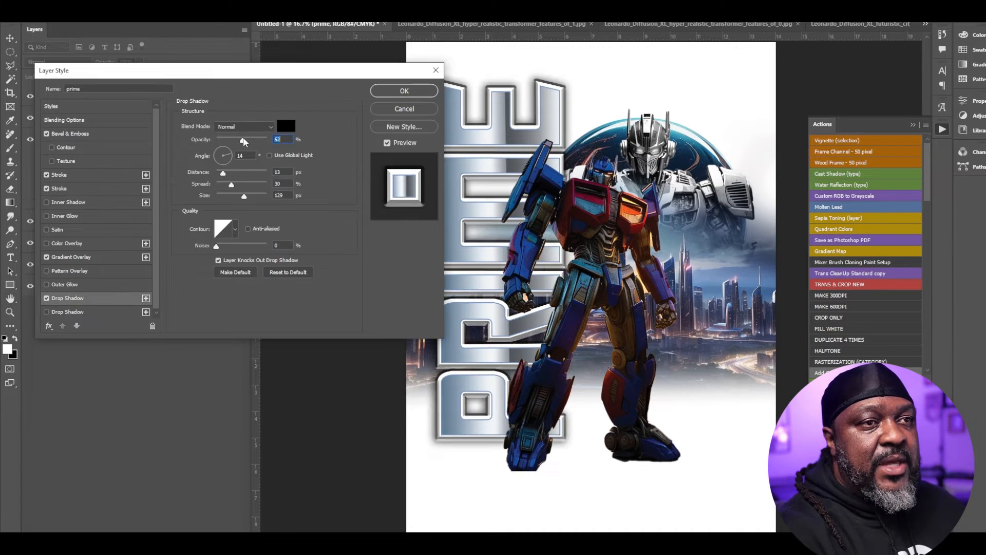
left_click(404, 92)
Step: Add a black color fill layer beneath the Cybertron layer to check the design on black, and hide it
key("alt+bracketleft")
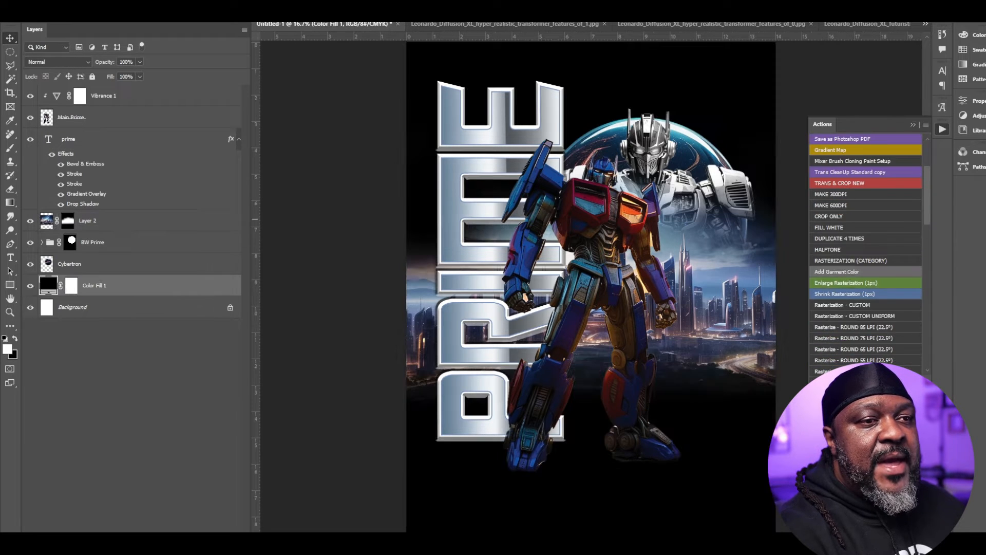
left_click(534, 334)
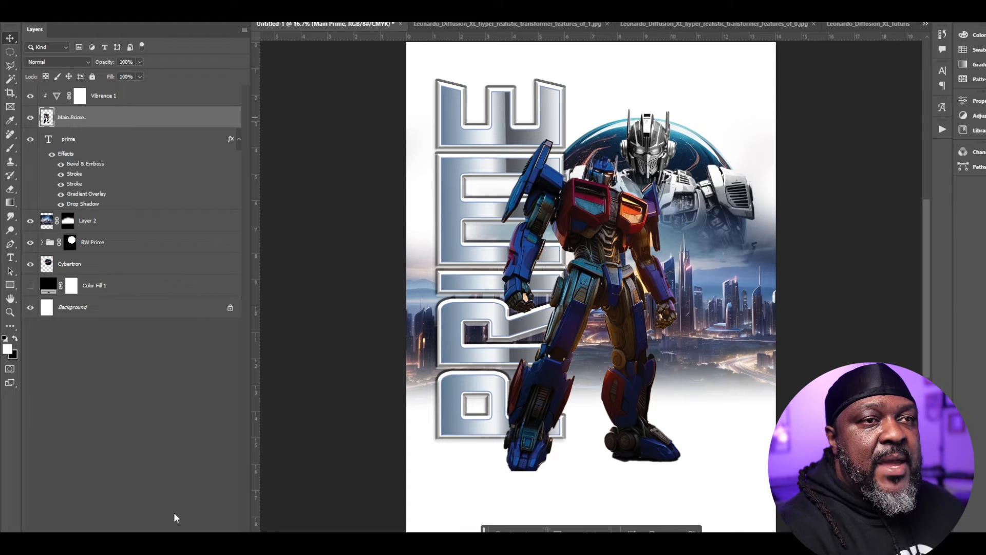
Step: Add a Hue/Saturation adjustment clipped to Main Prime, raise its saturation to +33, and limit it with its layer mask
left_click(174, 517)
left_click(216, 470)
left_click_drag(874, 191, 896, 198)
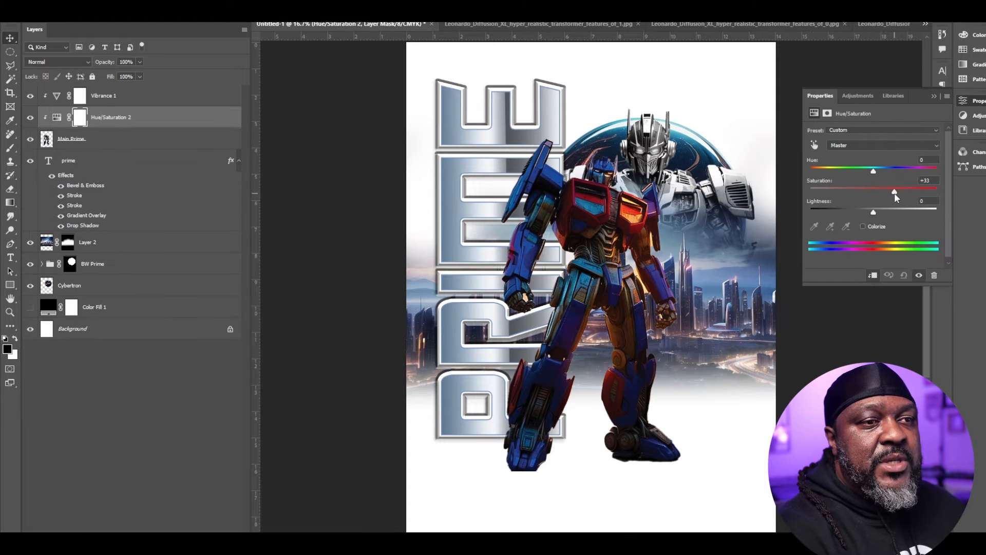
left_click(80, 123)
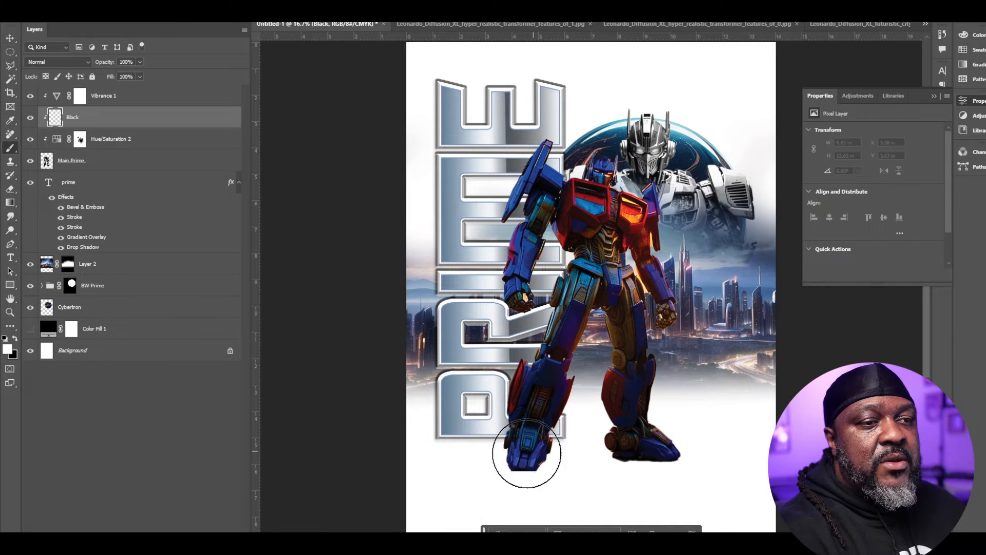
Step: On the Black layer behind the main robot, paint a soft shadow under one foot, flatten it, and copy it under the other
left_click_drag(86, 121, 84, 171)
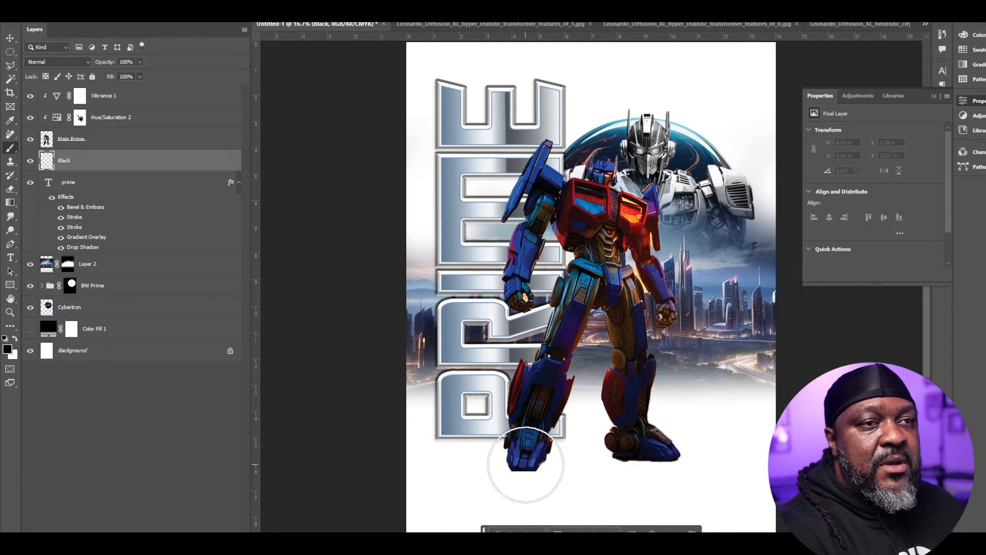
left_click(525, 464)
key("ctrl+t")
mouse_move(526, 386)
left_mouse_down()
mouse_move(527, 438)
mouse_move(637, 447)
left_mouse_up()
key("Return")
key("v")
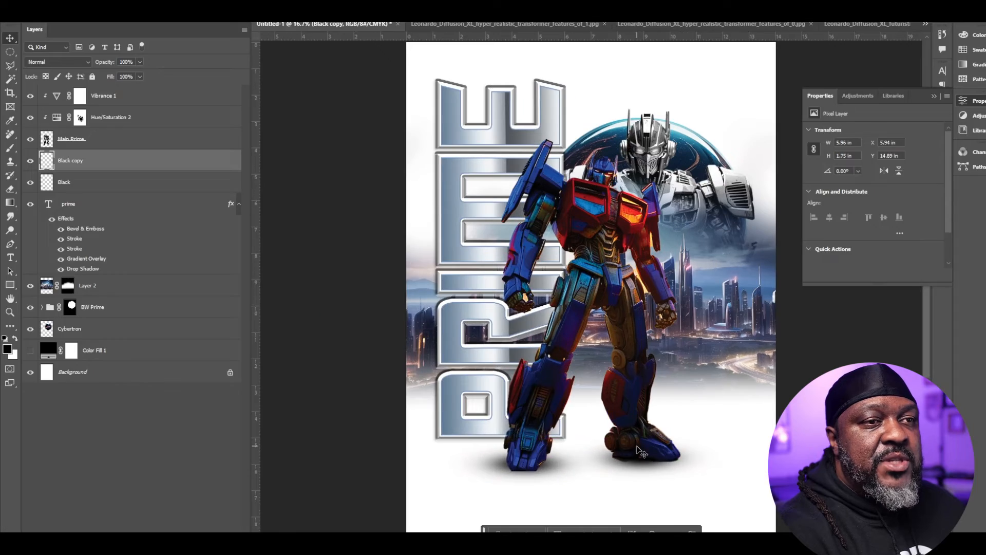
Step: Save the composite as a Photoshop document named Prime
key("ctrl+s")
type("Prime")
key("Return")
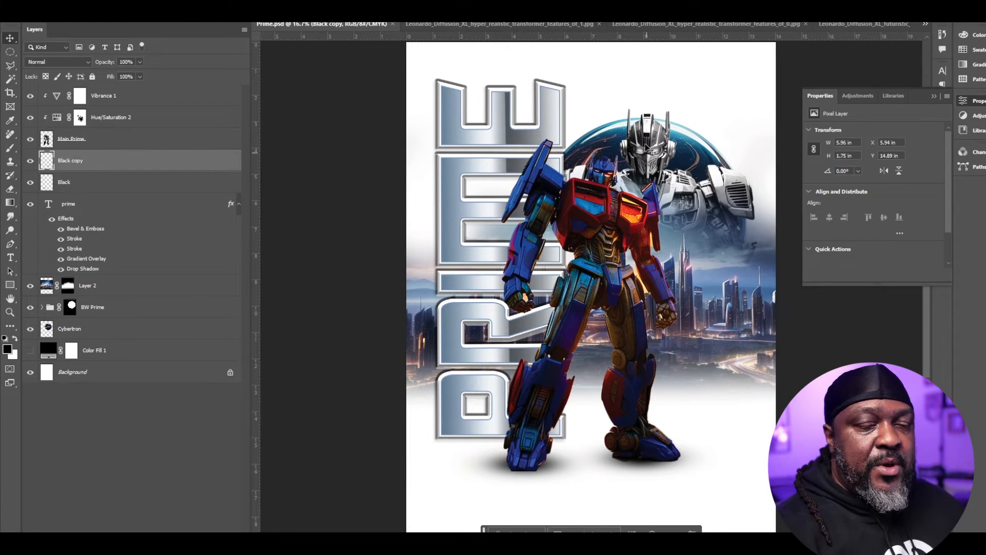
left_click(110, 308)
double_click(111, 307)
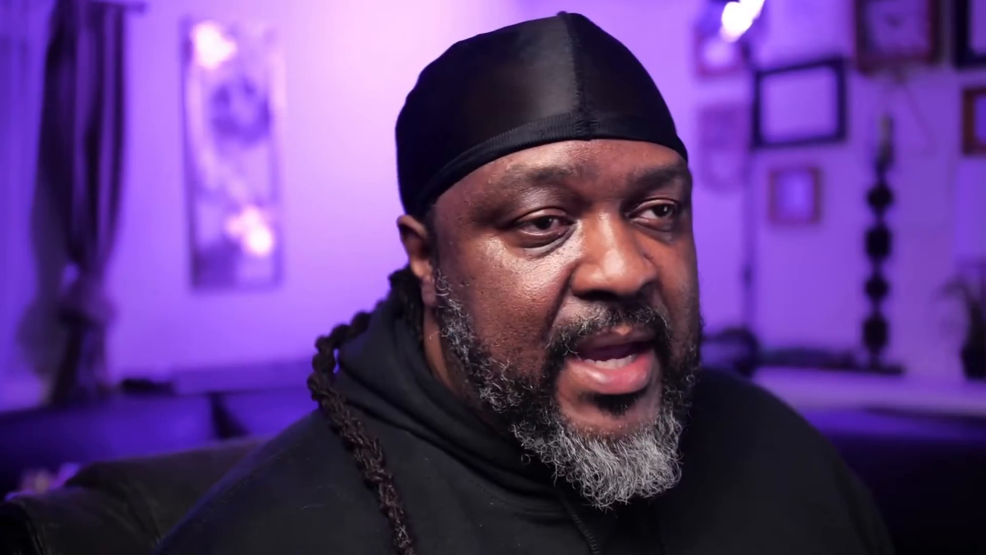